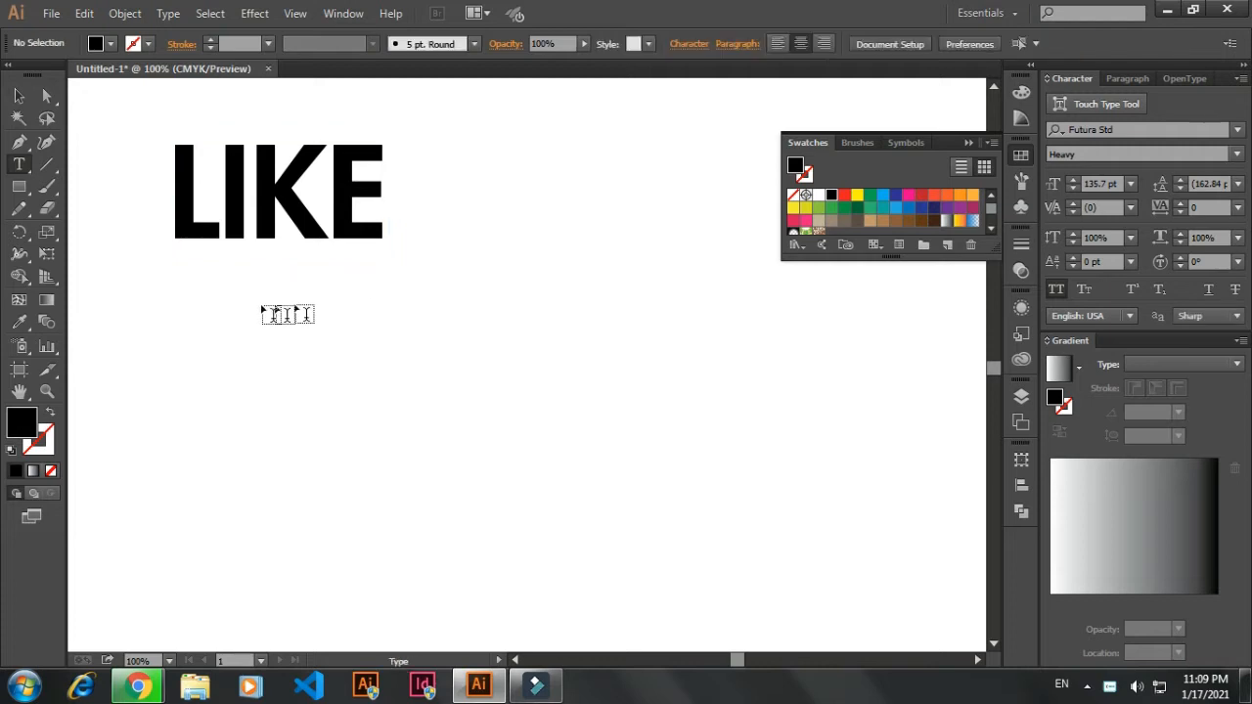
Step: Add the words THE and VIDEO as separate text objects below LIKE
{"action": "type", "text": "THE"}
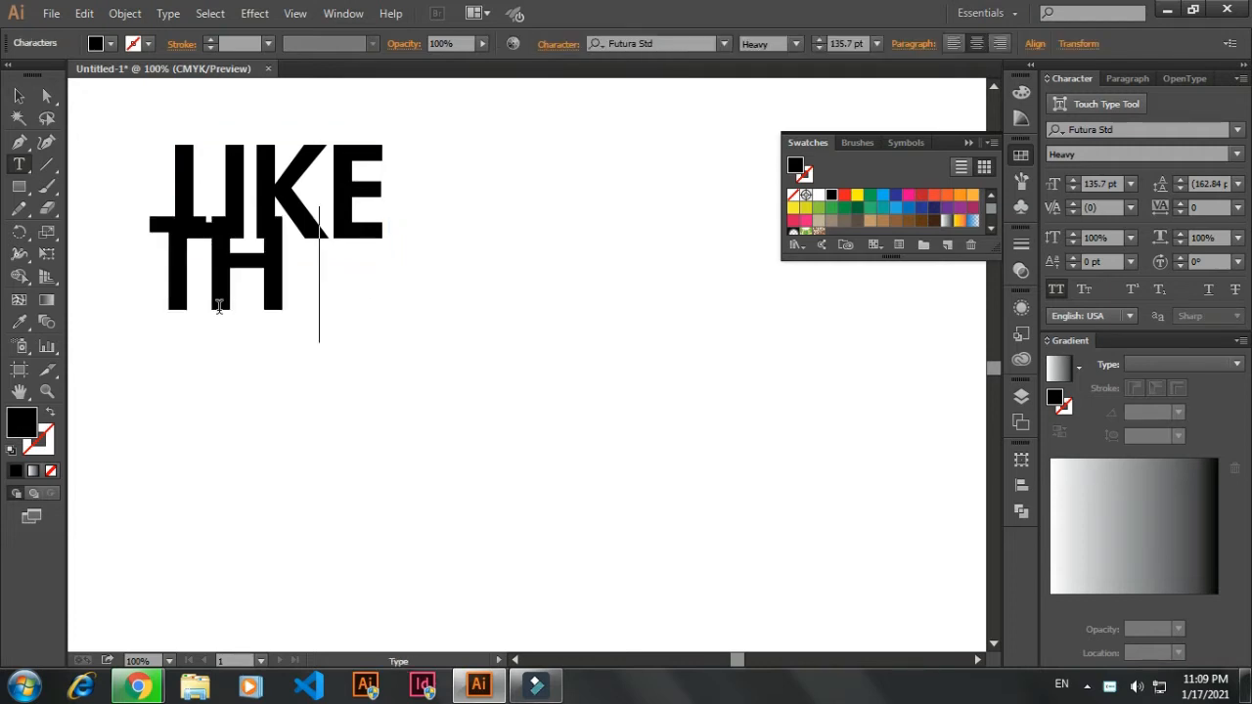
{"action": "left_click", "coordinate": [315, 484], "text": "ctrl"}
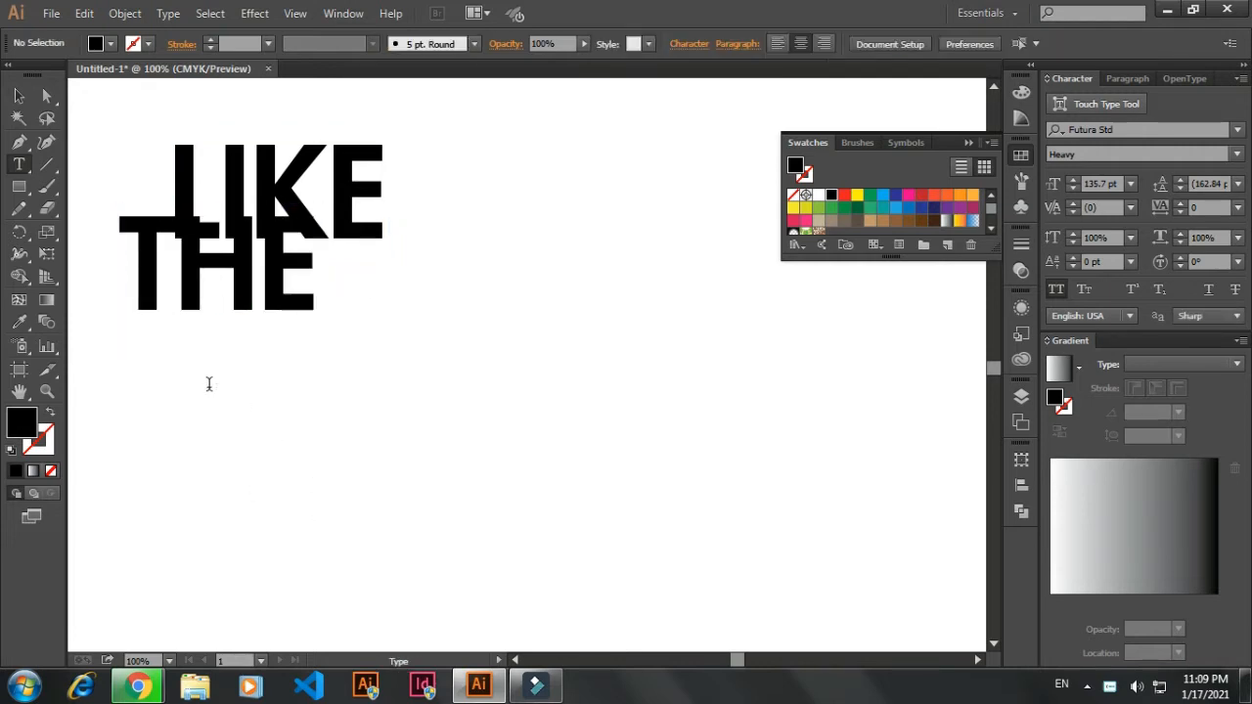
{"action": "left_click", "coordinate": [209, 383]}
{"action": "type", "text": "VI"}
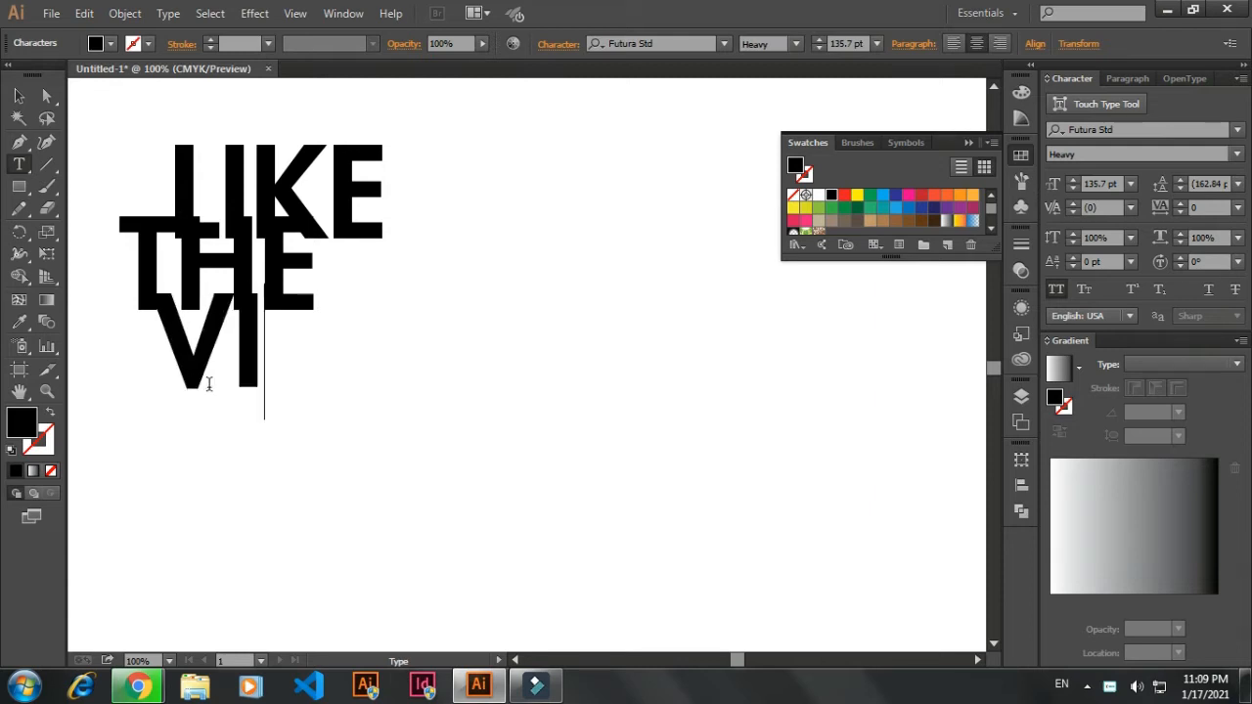
{"action": "type", "text": "DEO"}
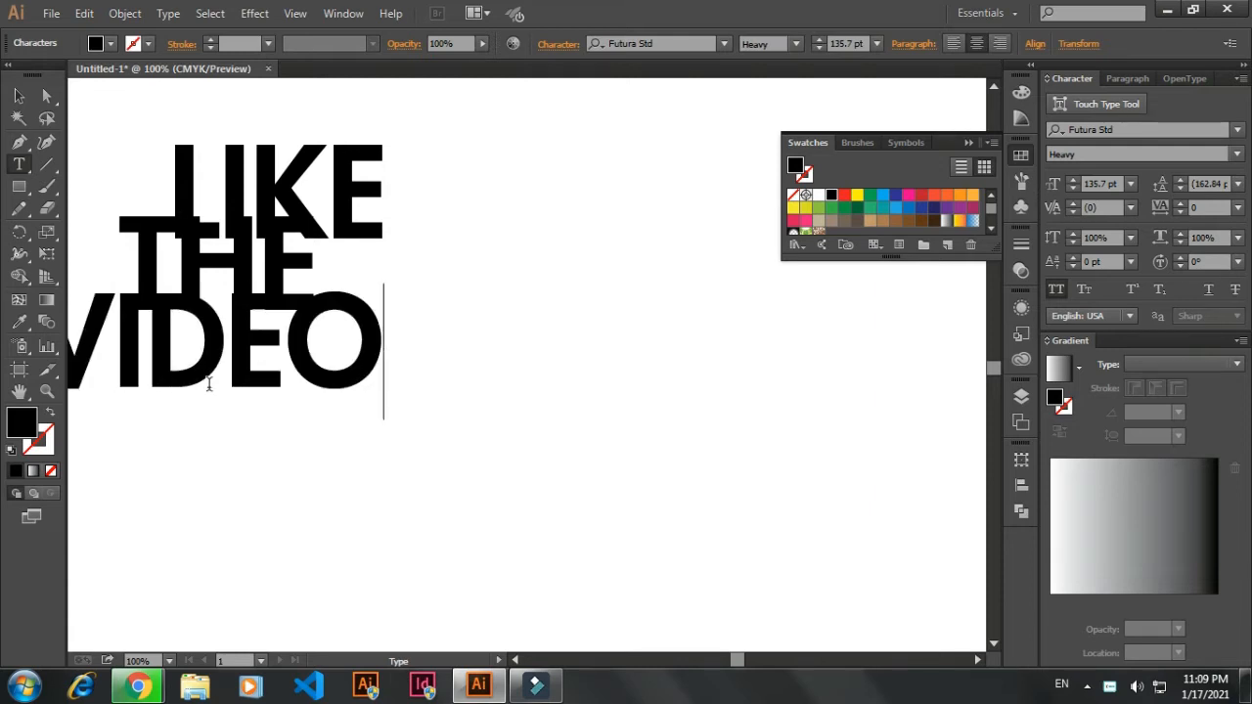
{"action": "key", "text": "ctrl"}
{"action": "left_click", "coordinate": [514, 352], "text": "ctrl"}
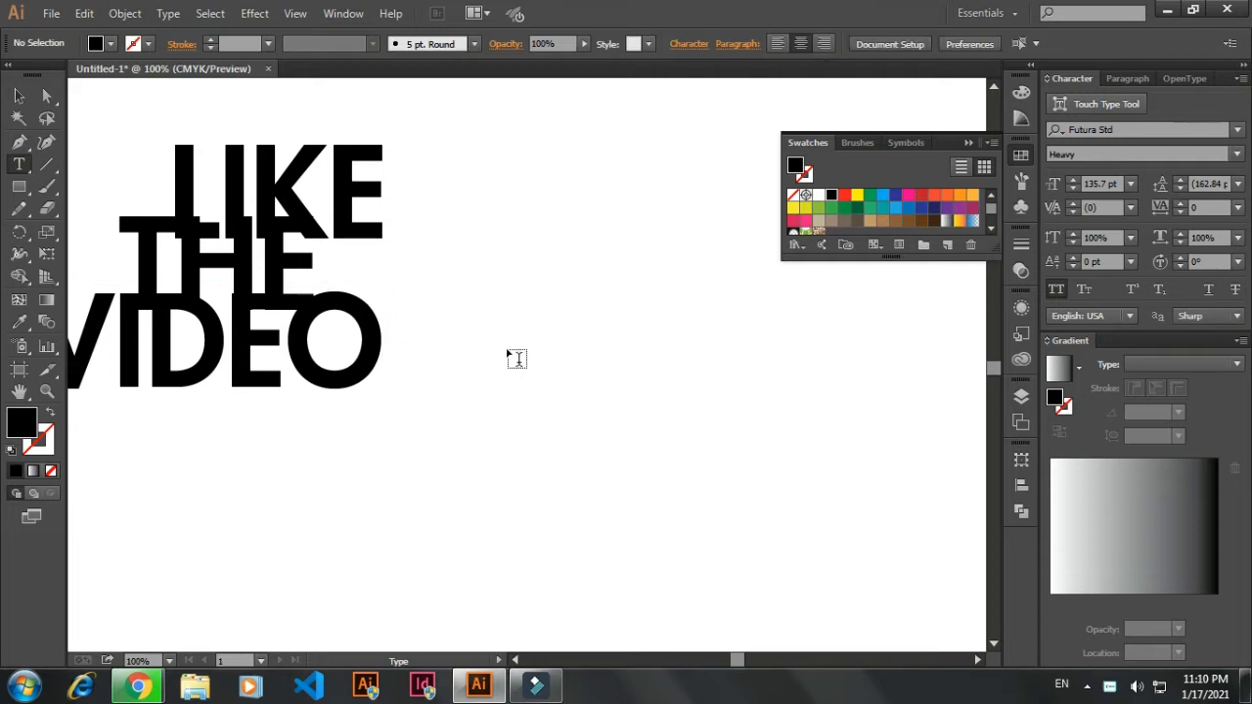
Step: Draw a black circle about 855 pt in diameter beside the words and move it up, level with the text
{"action": "scroll", "coordinate": [477, 359], "scroll_direction": "down", "scroll_amount": 3}
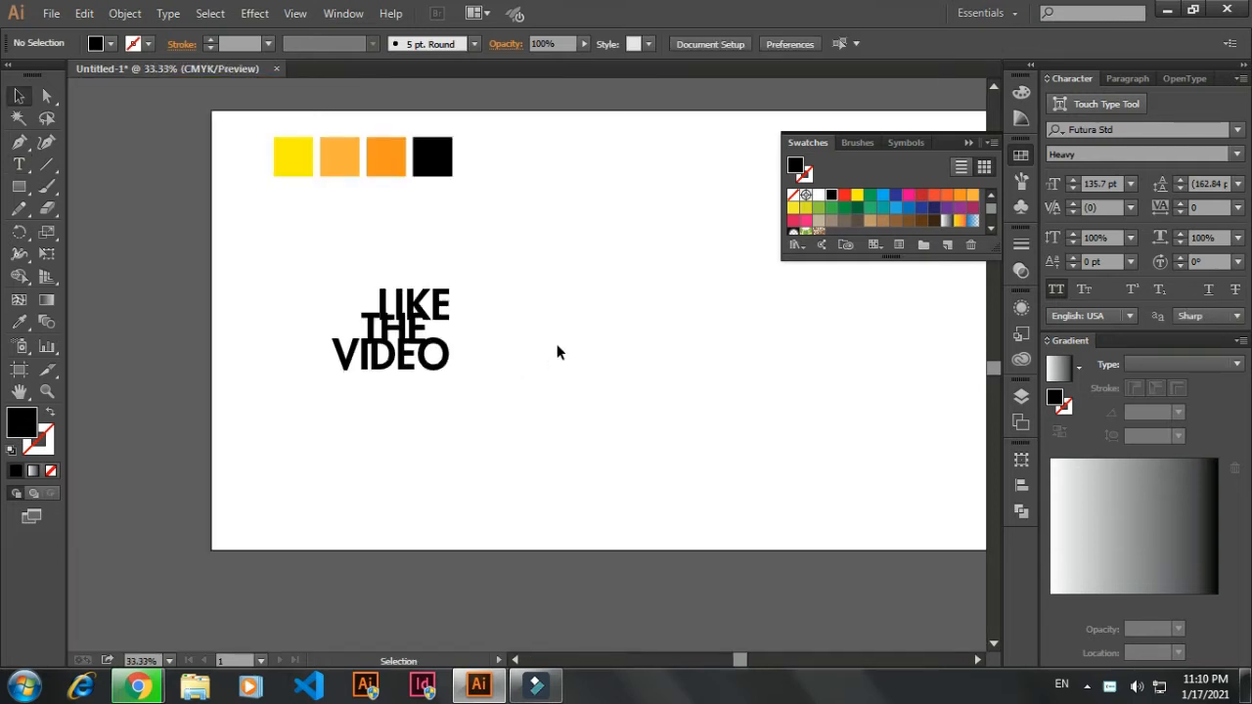
{"action": "key", "text": "l"}
{"action": "left_click_drag", "start_coordinate": [508, 270], "coordinate": [760, 478]}
{"action": "key", "text": "v"}
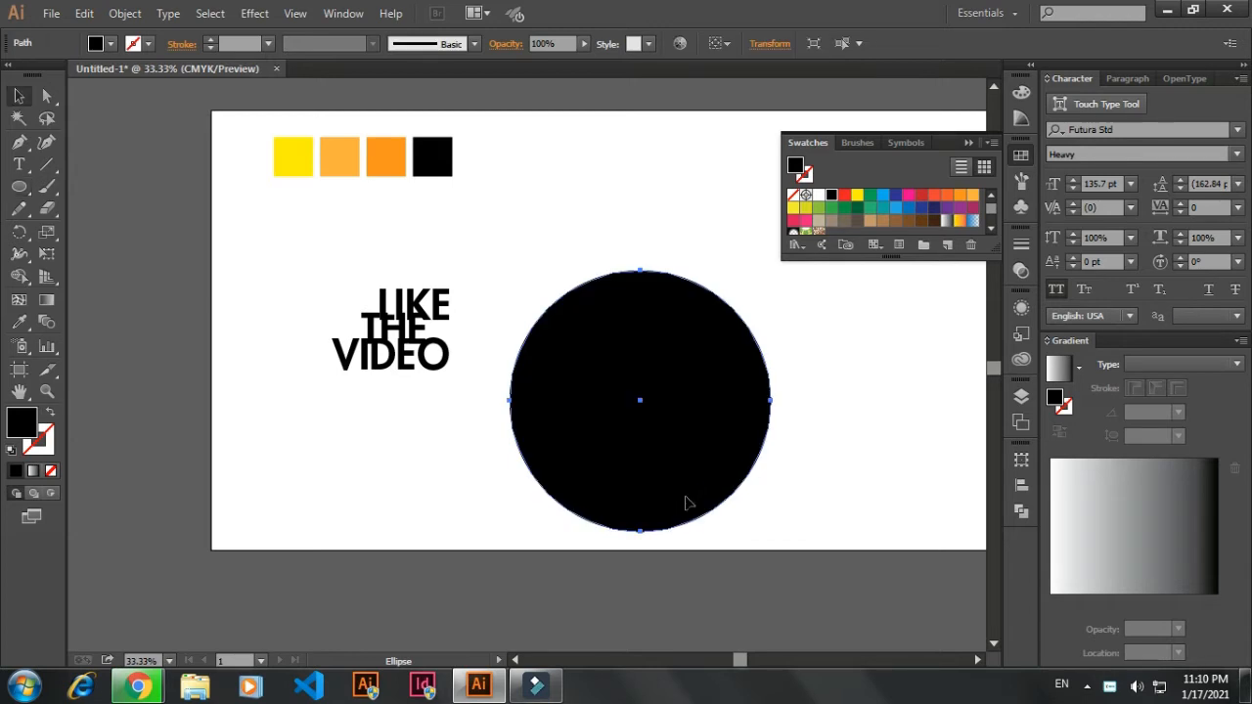
{"action": "left_click_drag", "start_coordinate": [626, 433], "coordinate": [606, 353]}
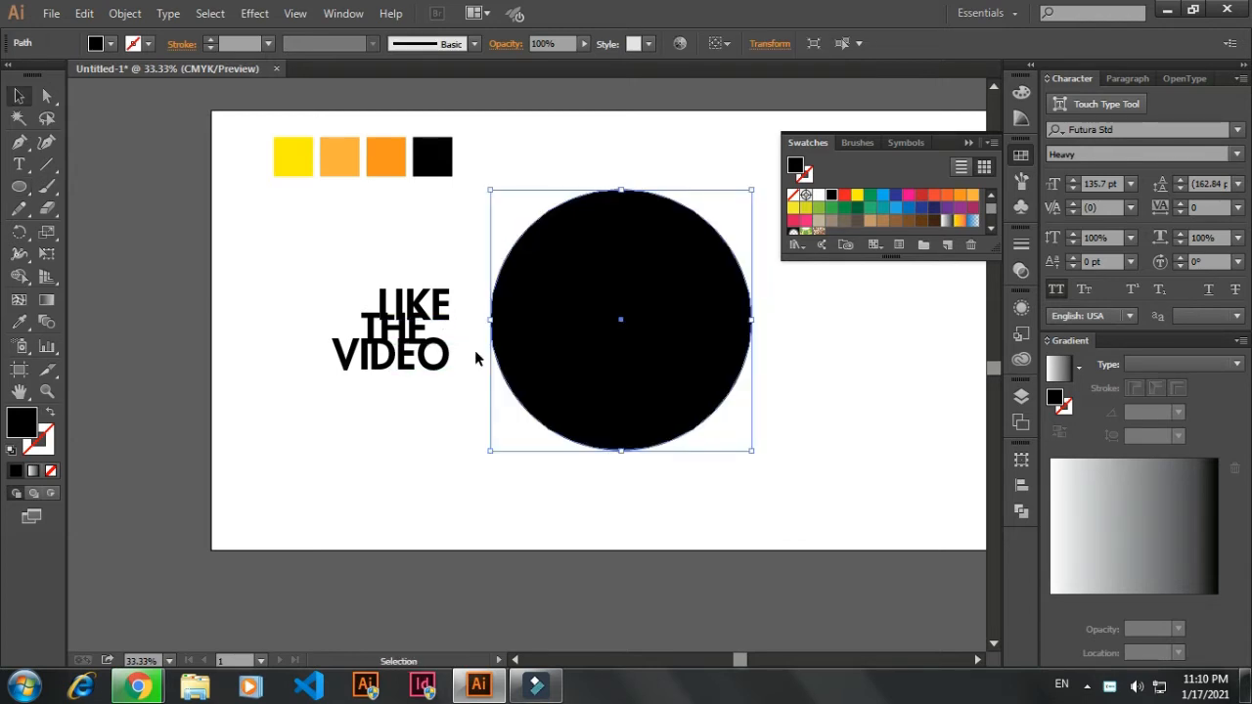
{"action": "key", "text": "backslash"}
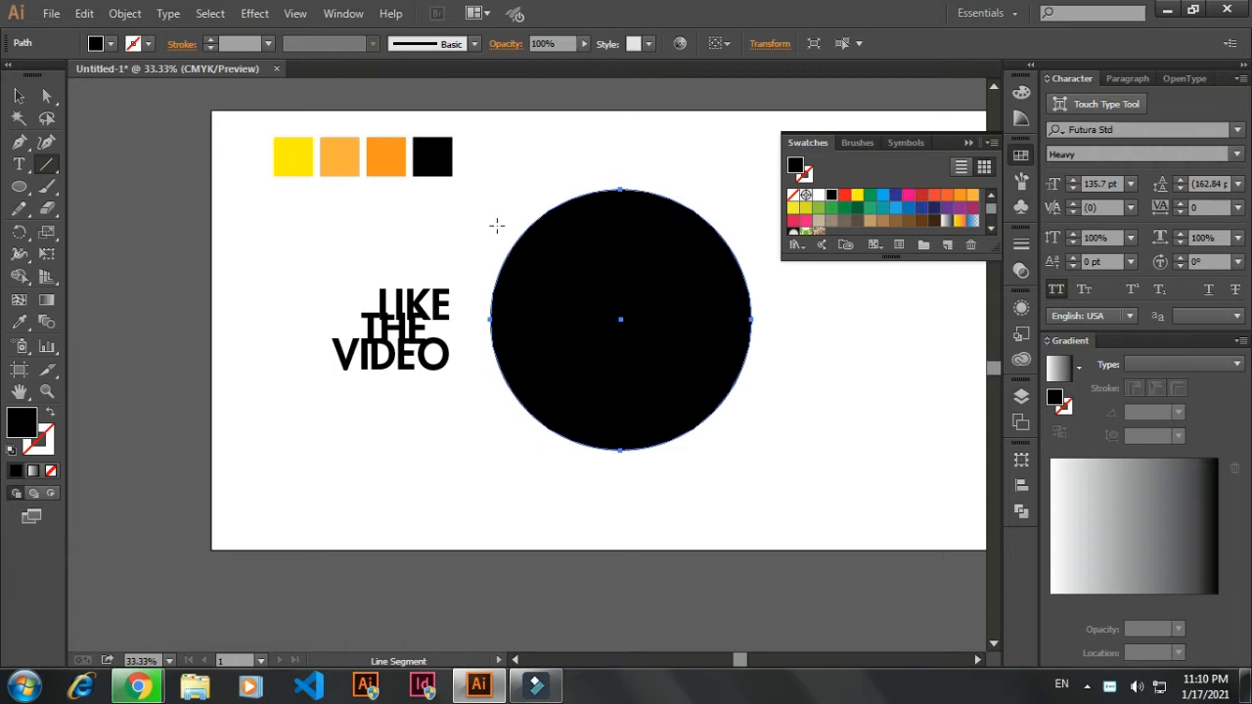
{"action": "mouse_move", "coordinate": [486, 254]}
{"action": "left_mouse_down"}
{"action": "mouse_move", "coordinate": [652, 224]}
{"action": "mouse_move", "coordinate": [800, 221]}
{"action": "left_mouse_up"}
{"action": "key", "text": "ctrl+z"}
{"action": "key", "text": "v"}
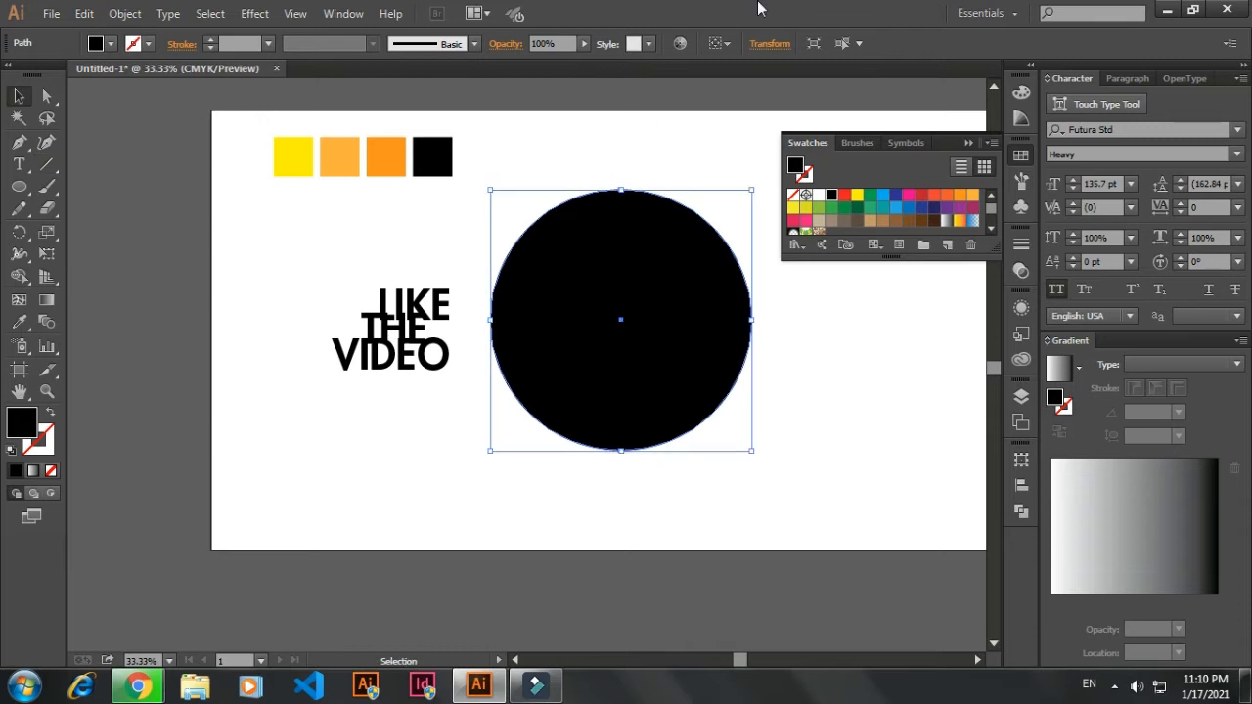
Step: Resize the circle to 1000 pt in diameter and move it slightly away from the words
{"action": "left_click", "coordinate": [770, 44]}
{"action": "left_click", "coordinate": [722, 74]}
{"action": "double_click", "coordinate": [723, 74]}
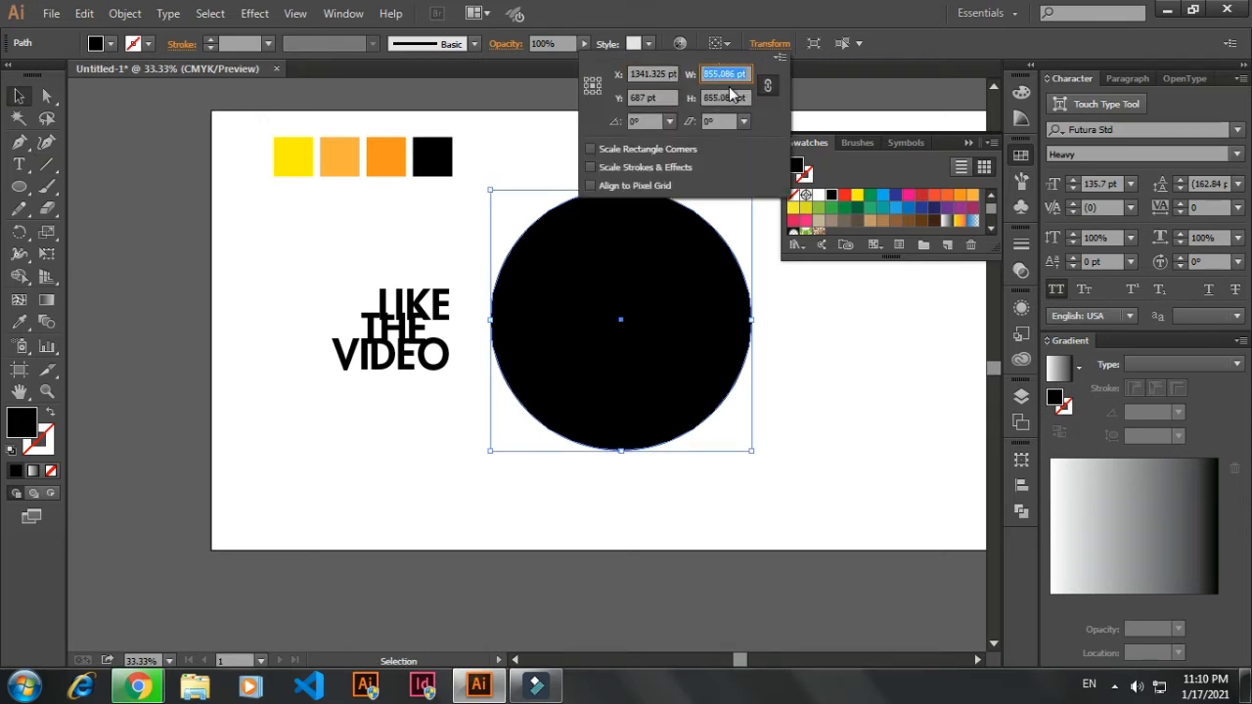
{"action": "type", "text": "1000"}
{"action": "key", "text": "Return"}
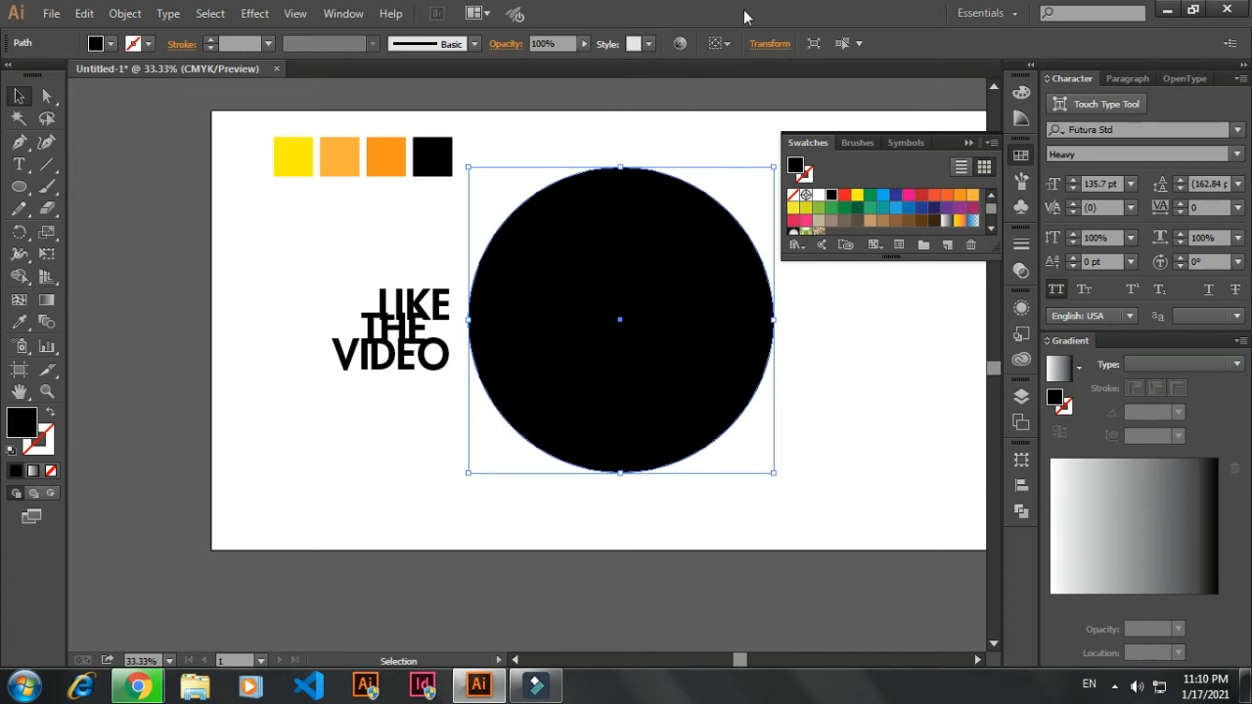
{"action": "left_click", "coordinate": [767, 45]}
{"action": "left_click", "coordinate": [767, 45]}
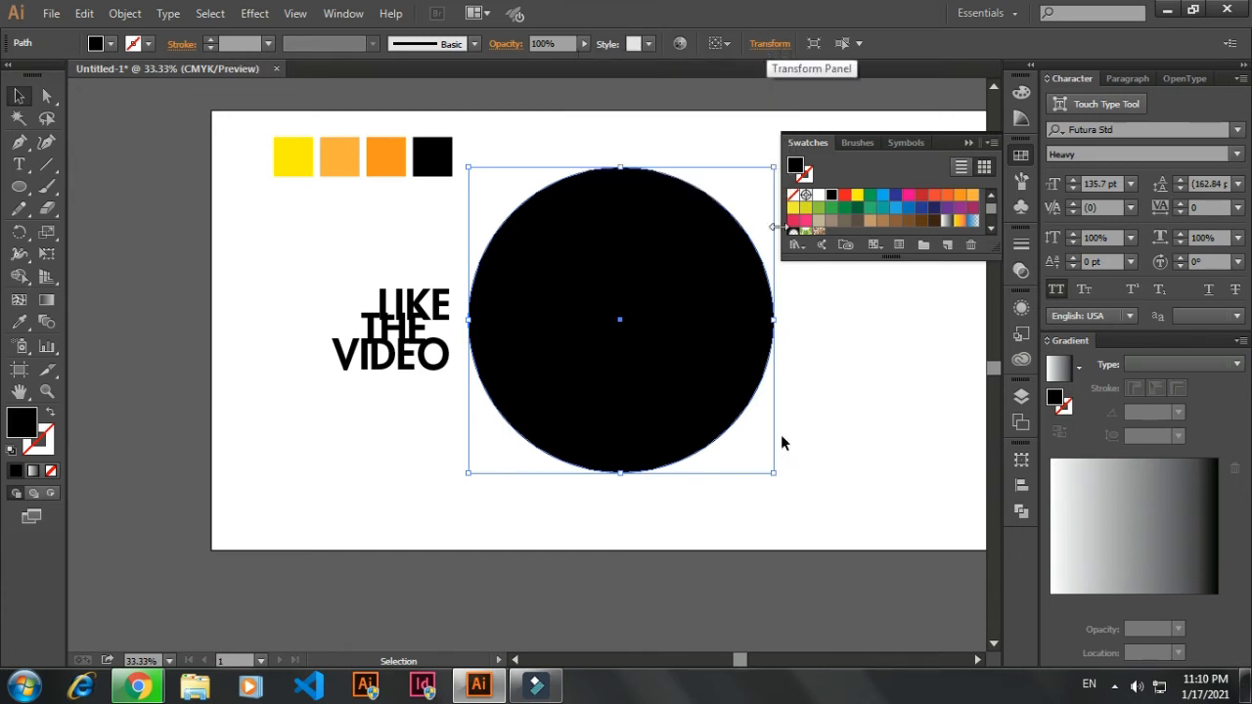
{"action": "left_click", "coordinate": [839, 386]}
{"action": "left_click_drag", "start_coordinate": [690, 327], "coordinate": [772, 350]}
Step: Create a rectangle 128 pt wide and one third of the circle's diameter in height
{"action": "key", "text": "m"}
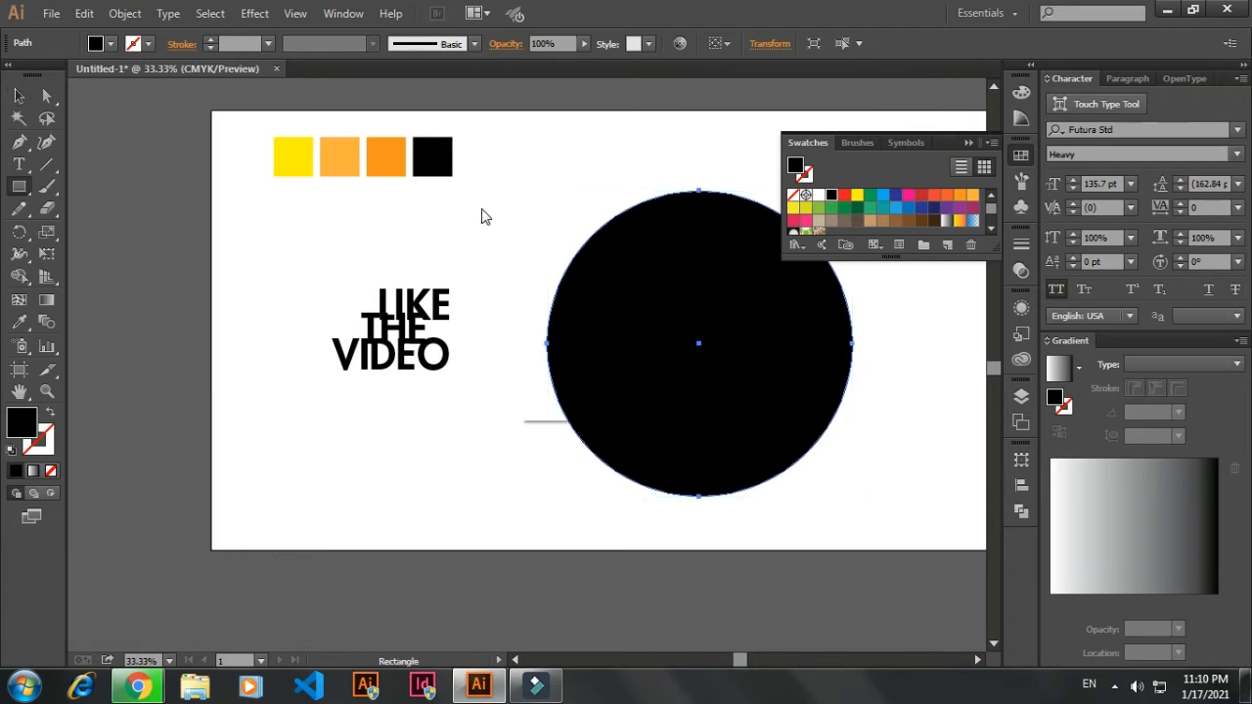
{"action": "left_click", "coordinate": [481, 215]}
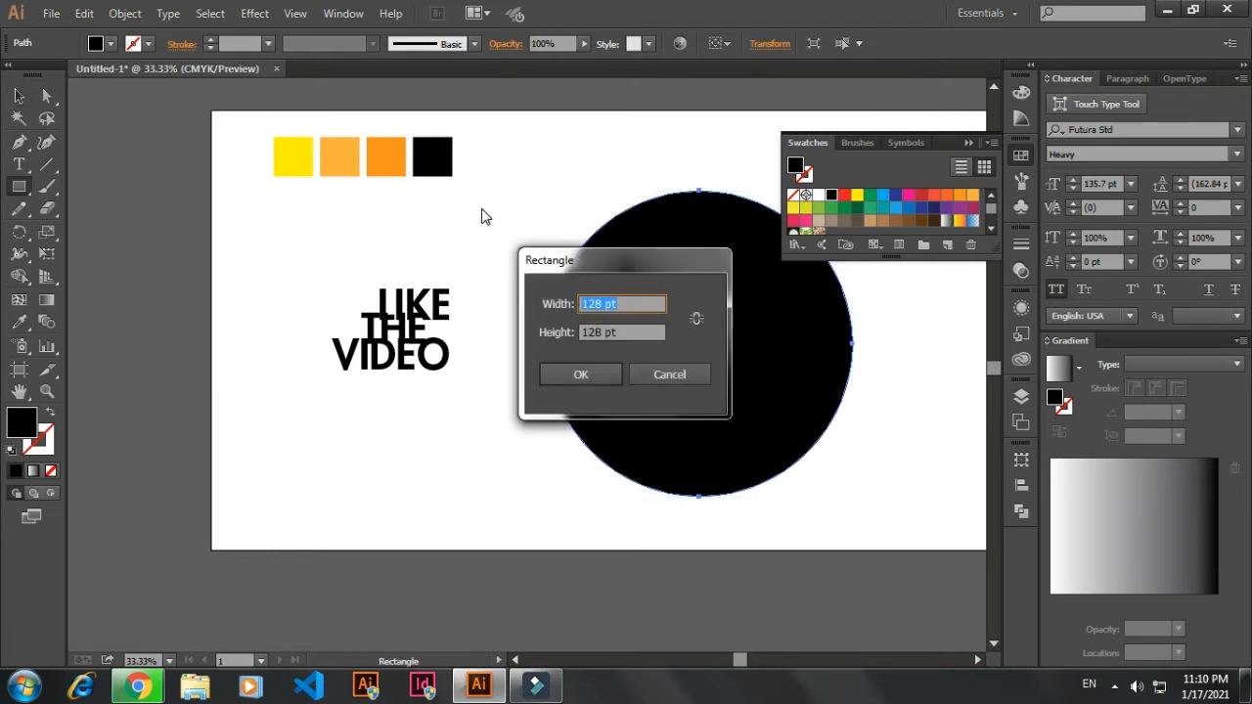
{"action": "key", "text": "Tab"}
{"action": "type", "text": "3"}
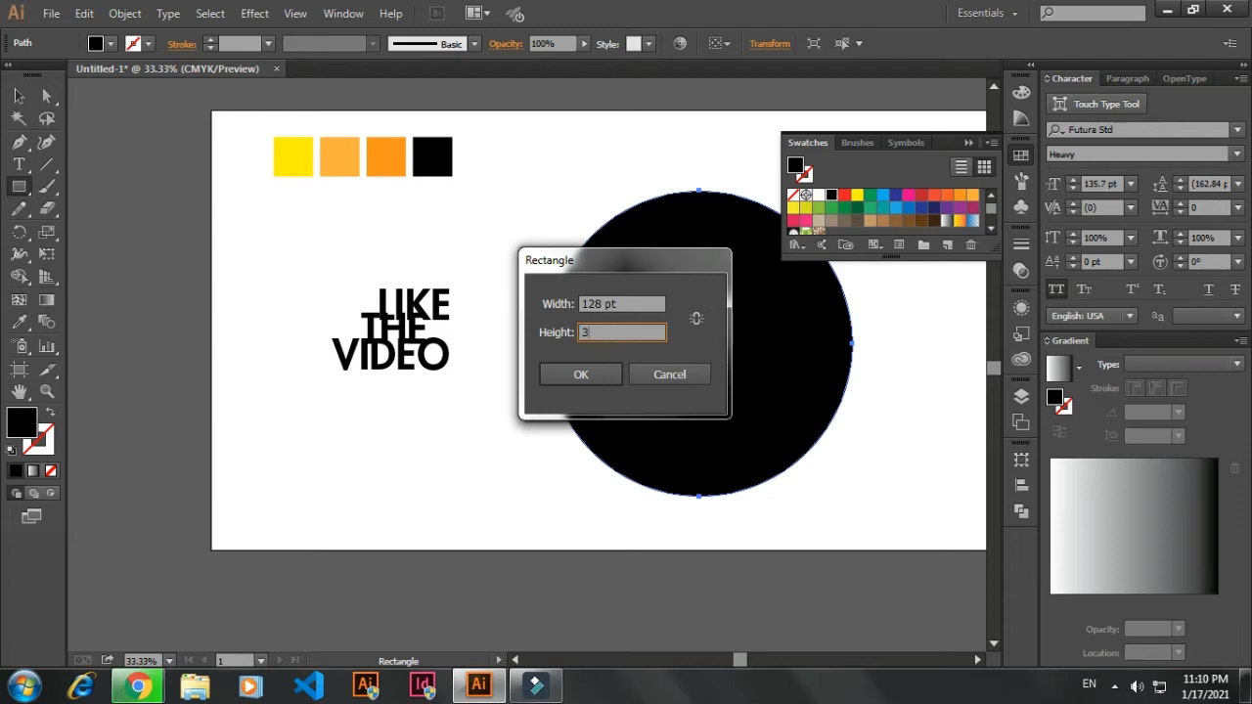
{"action": "left_click", "coordinate": [580, 375]}
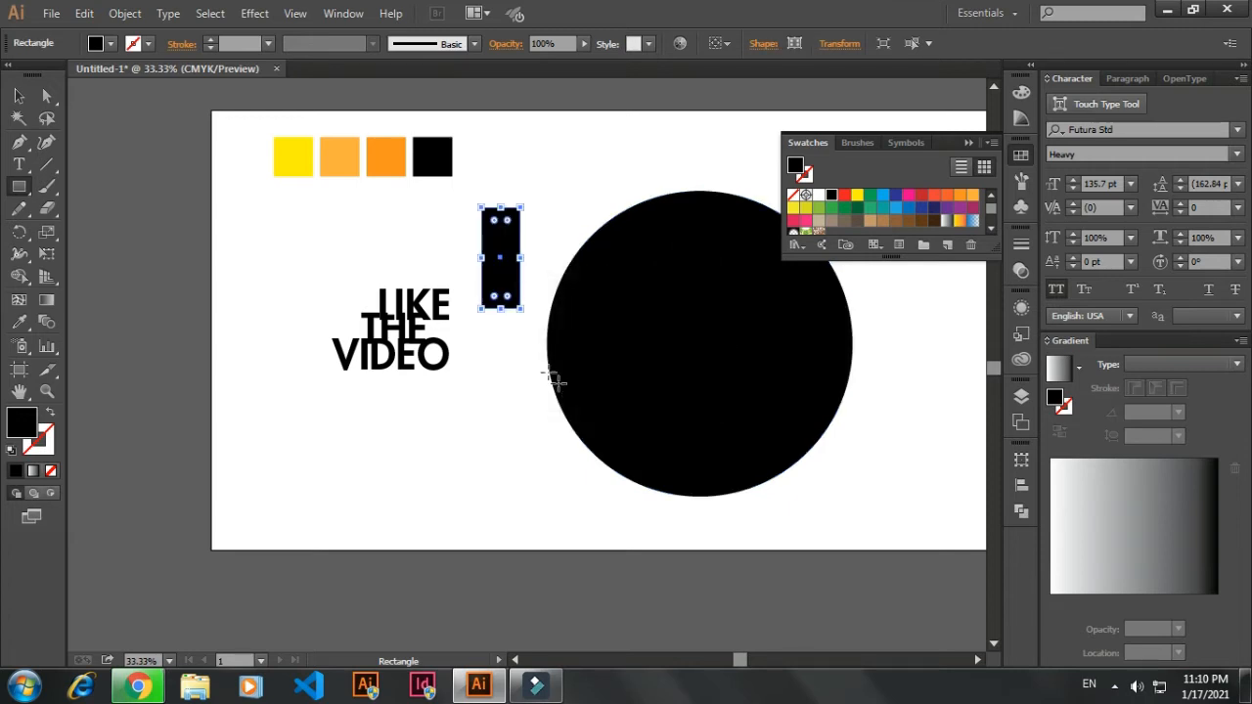
Step: Align the rectangle and circle by their horizontal centers and top edges
{"action": "key", "text": "v"}
{"action": "double_click", "coordinate": [671, 271]}
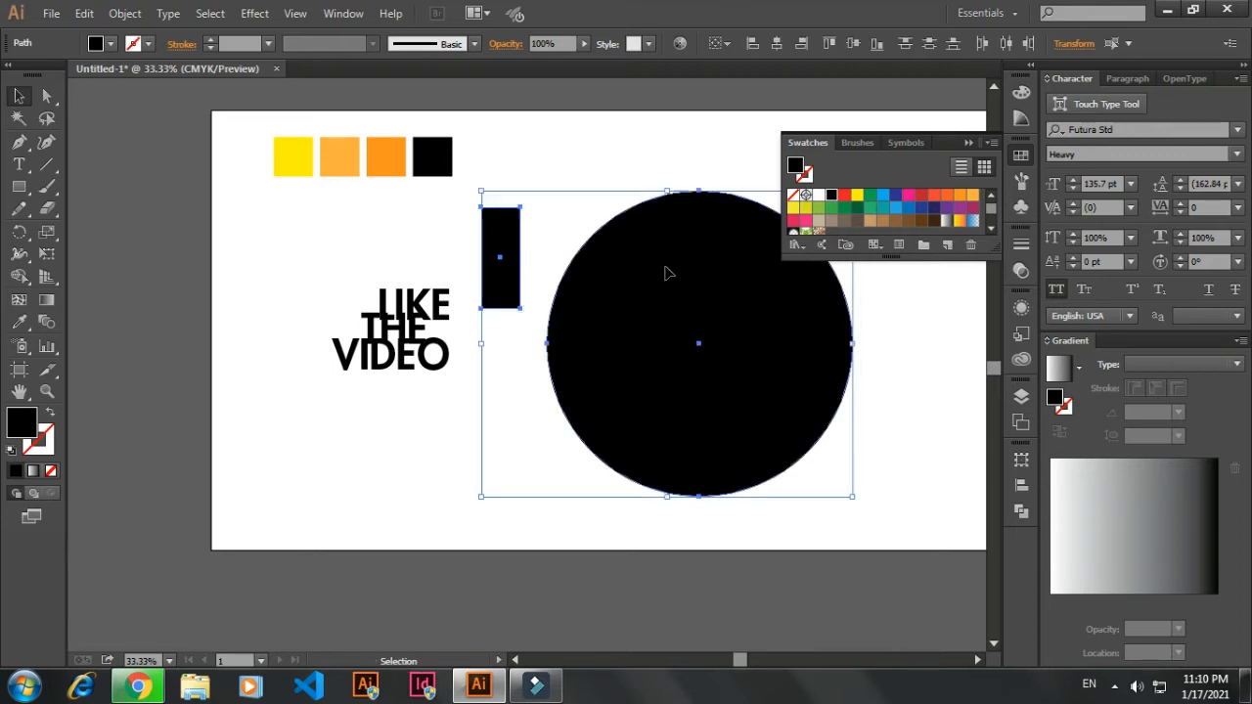
{"action": "double_click", "coordinate": [554, 170]}
{"action": "left_click_drag", "start_coordinate": [501, 174], "coordinate": [744, 303]}
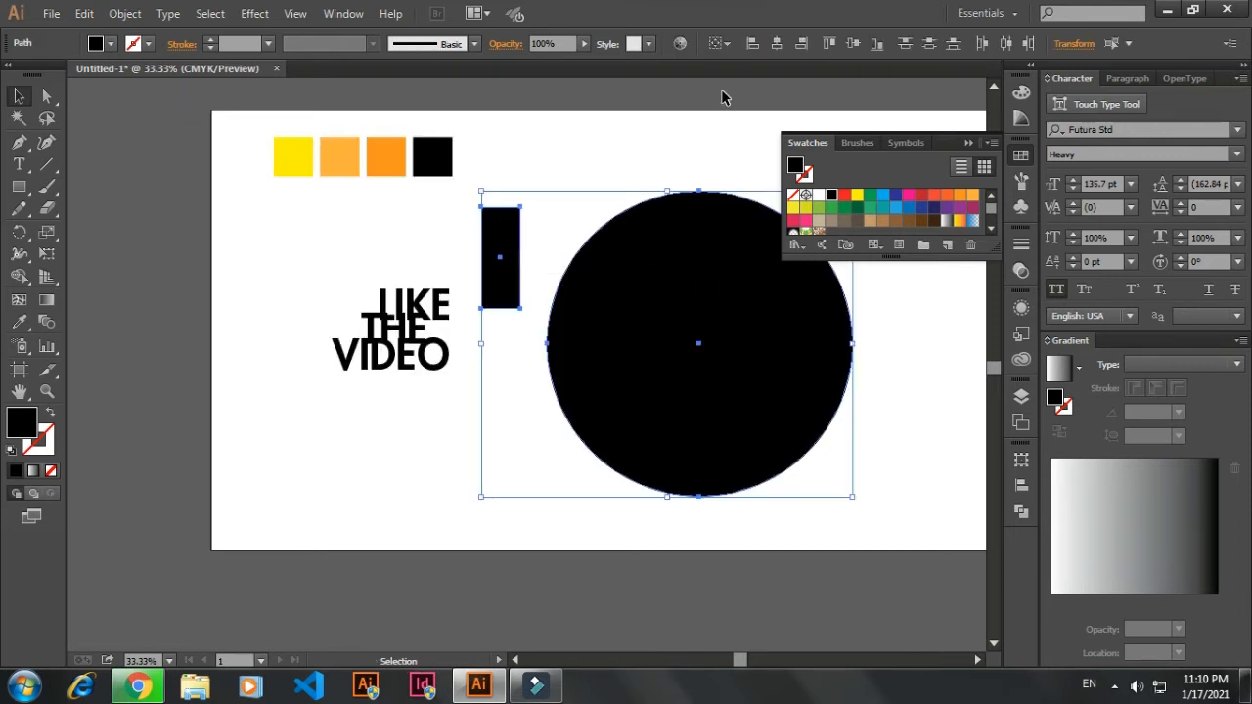
{"action": "left_click", "coordinate": [775, 45]}
{"action": "left_click", "coordinate": [831, 46]}
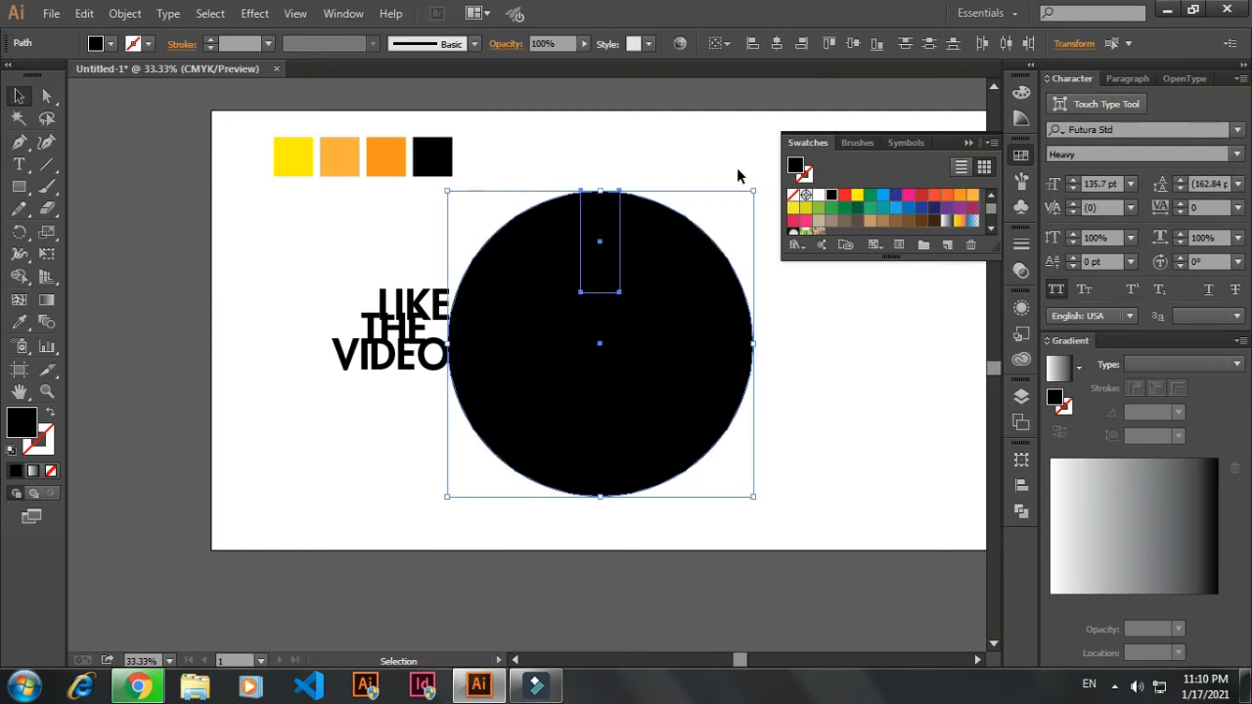
{"action": "left_click", "coordinate": [673, 178]}
Step: Draw a horizontal line across the full circle along the rectangle's lower edge
{"action": "key", "text": "backslash"}
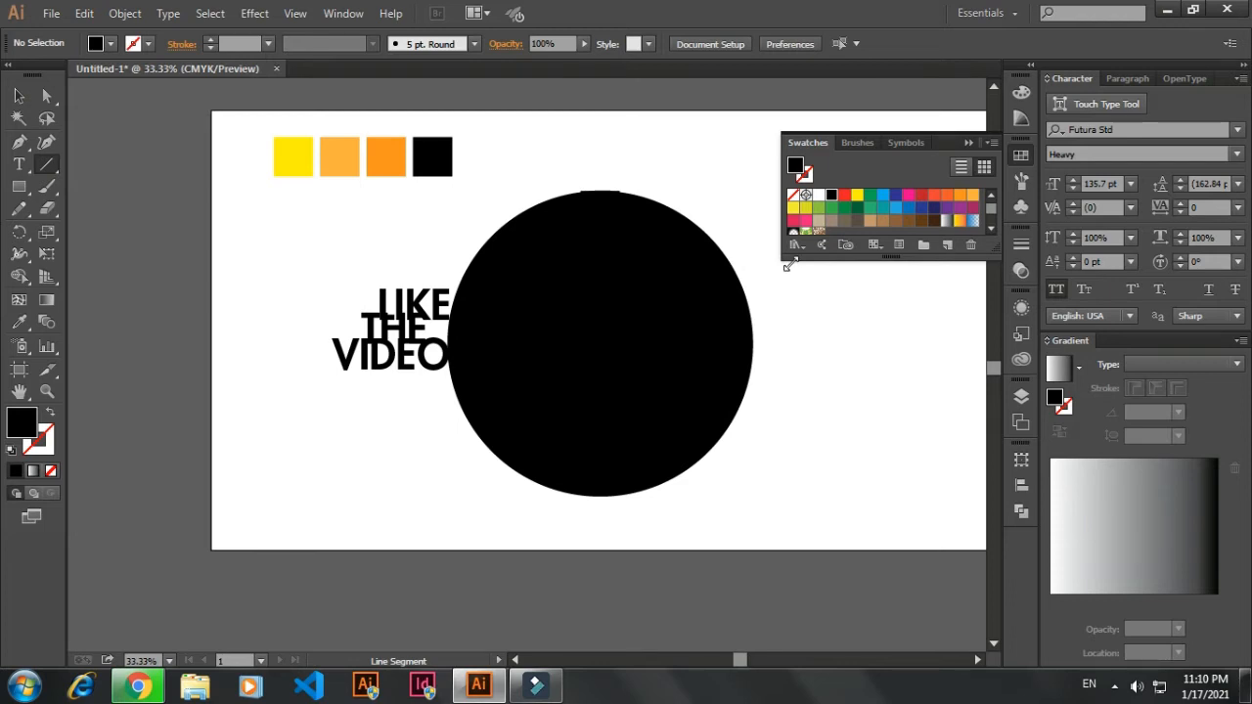
{"action": "left_click_drag", "start_coordinate": [760, 291], "coordinate": [446, 290]}
{"action": "key", "text": "v"}
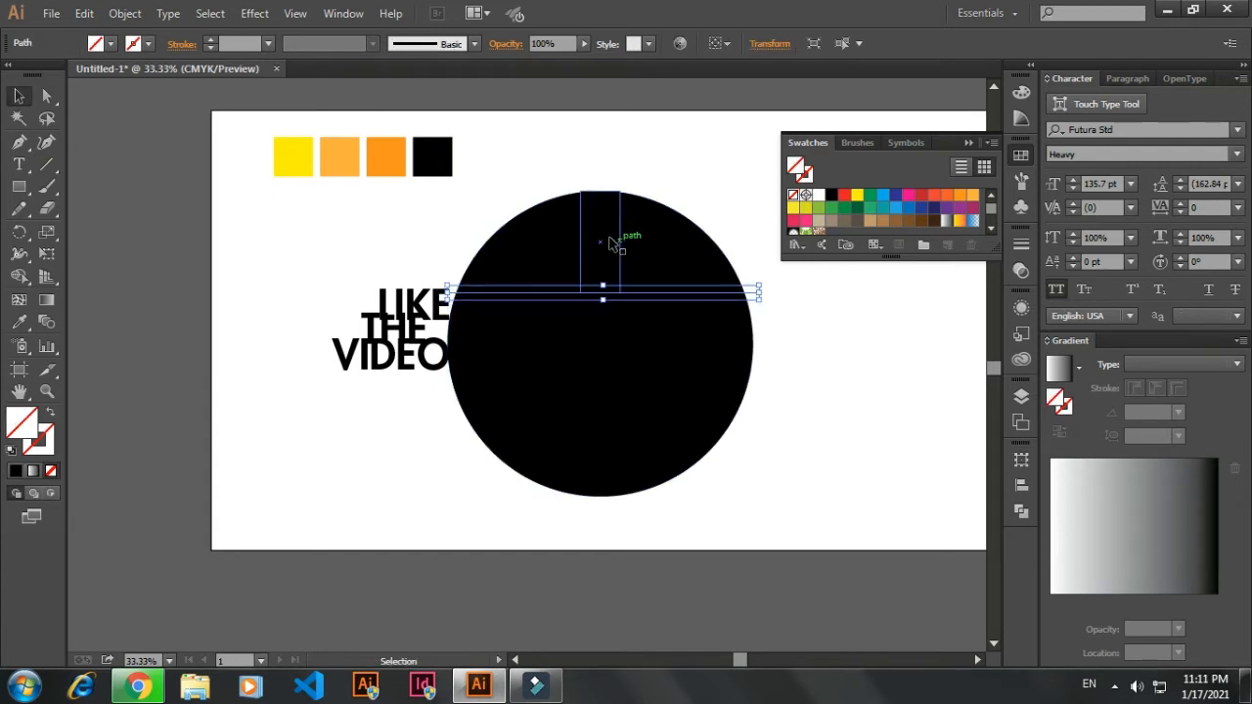
Step: Duplicate the rectangle and line to the circle's lower edge and rotate the copies 180 degrees
{"action": "left_click", "coordinate": [603, 244]}
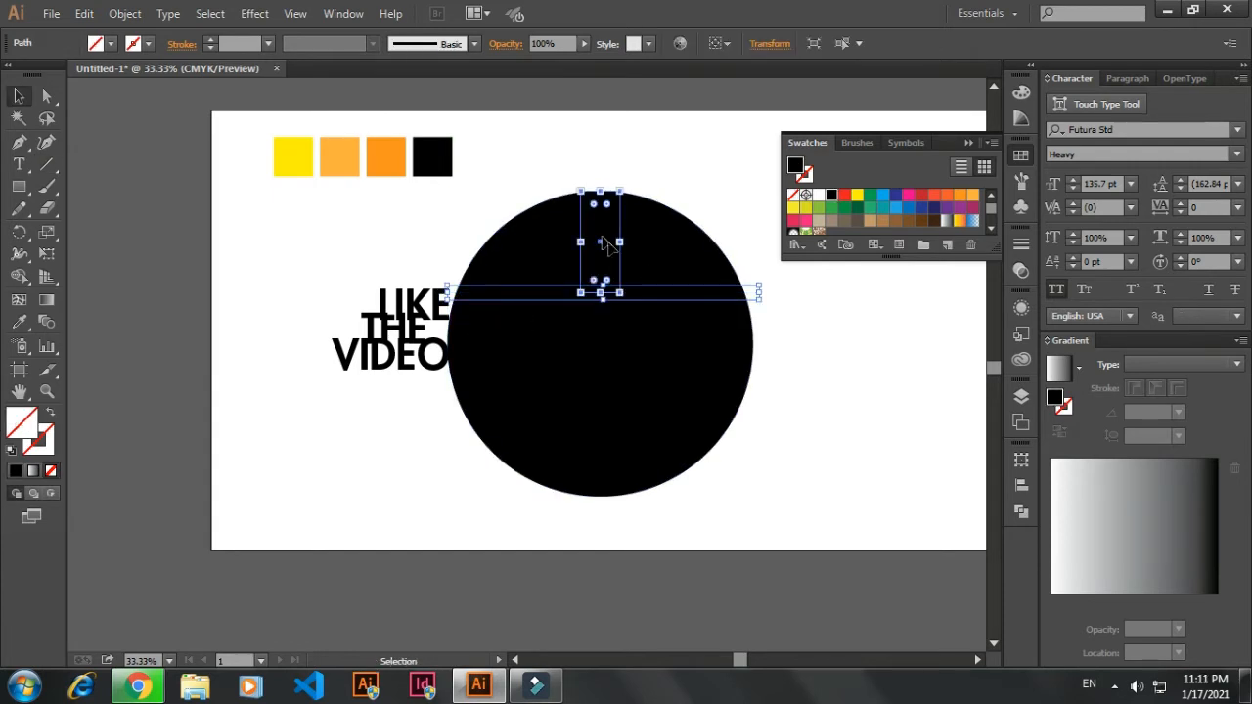
{"action": "left_click", "coordinate": [645, 295], "text": "shift"}
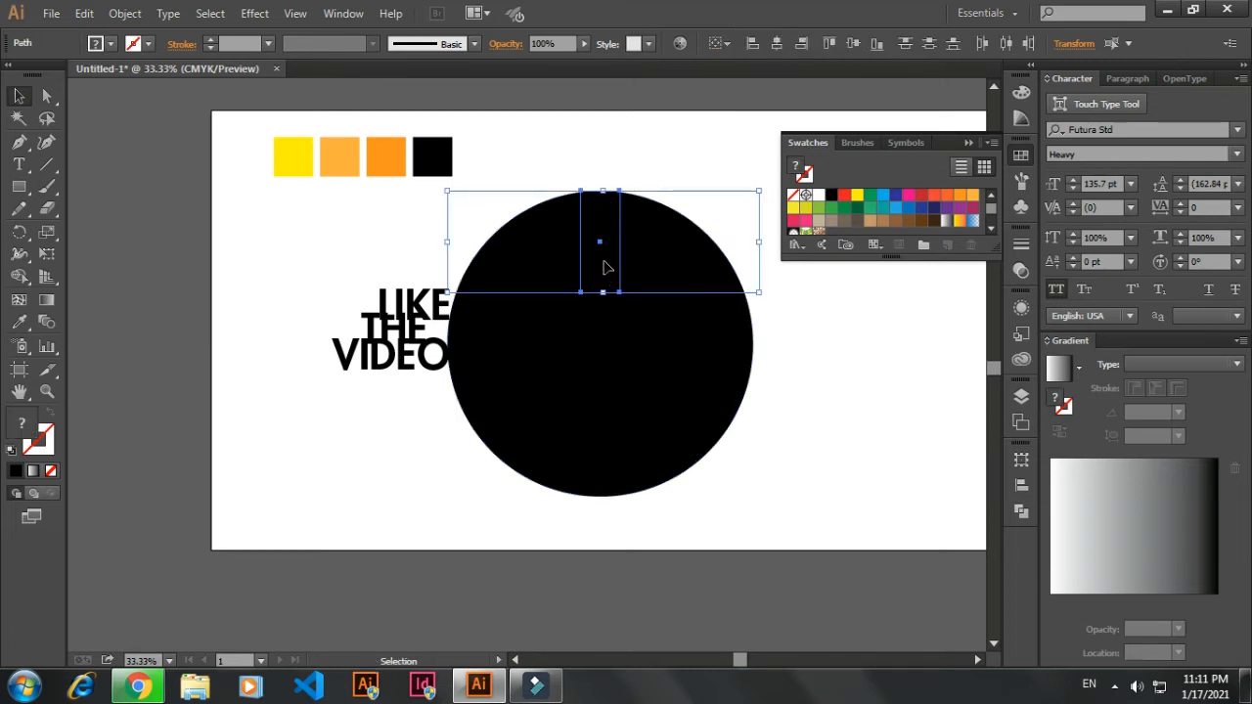
{"action": "left_click_drag", "start_coordinate": [604, 262], "coordinate": [607, 460]}
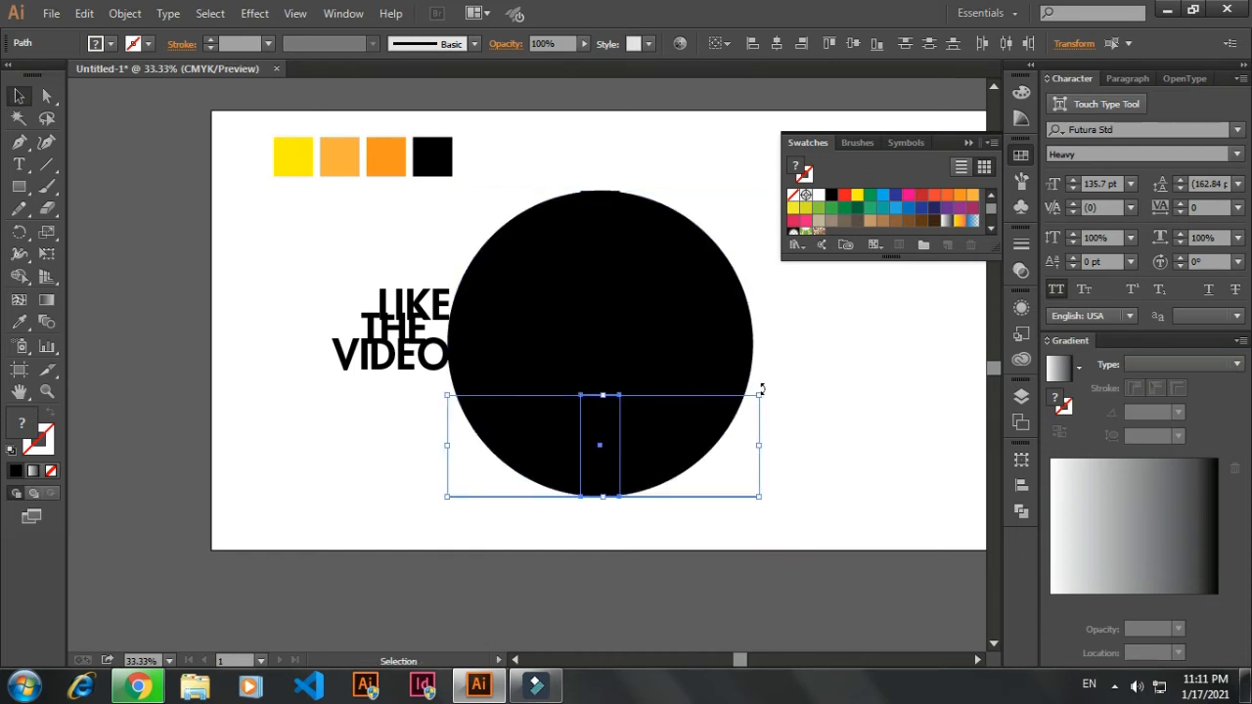
{"action": "left_click_drag", "start_coordinate": [767, 391], "coordinate": [433, 495]}
Step: Delete the two guide rectangles from the circle
{"action": "left_click", "coordinate": [744, 473]}
{"action": "left_click", "coordinate": [617, 473]}
{"action": "key", "text": "Delete"}
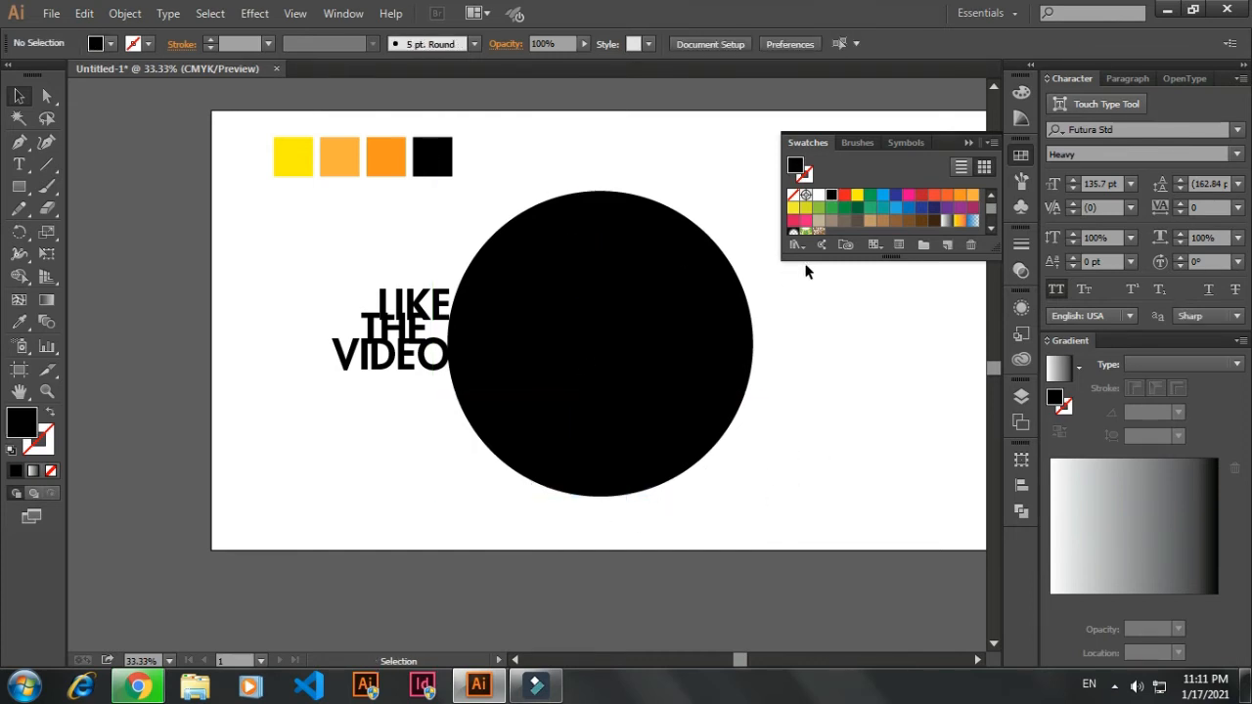
Step: Apply the default white fill and 1 pt black stroke to the circle and both lines, and split them with Pathfinder Divide
{"action": "mouse_move", "coordinate": [766, 225]}
{"action": "left_mouse_down"}
{"action": "mouse_move", "coordinate": [691, 461]}
{"action": "mouse_move", "coordinate": [647, 508]}
{"action": "left_mouse_up"}
{"action": "key", "text": "d"}
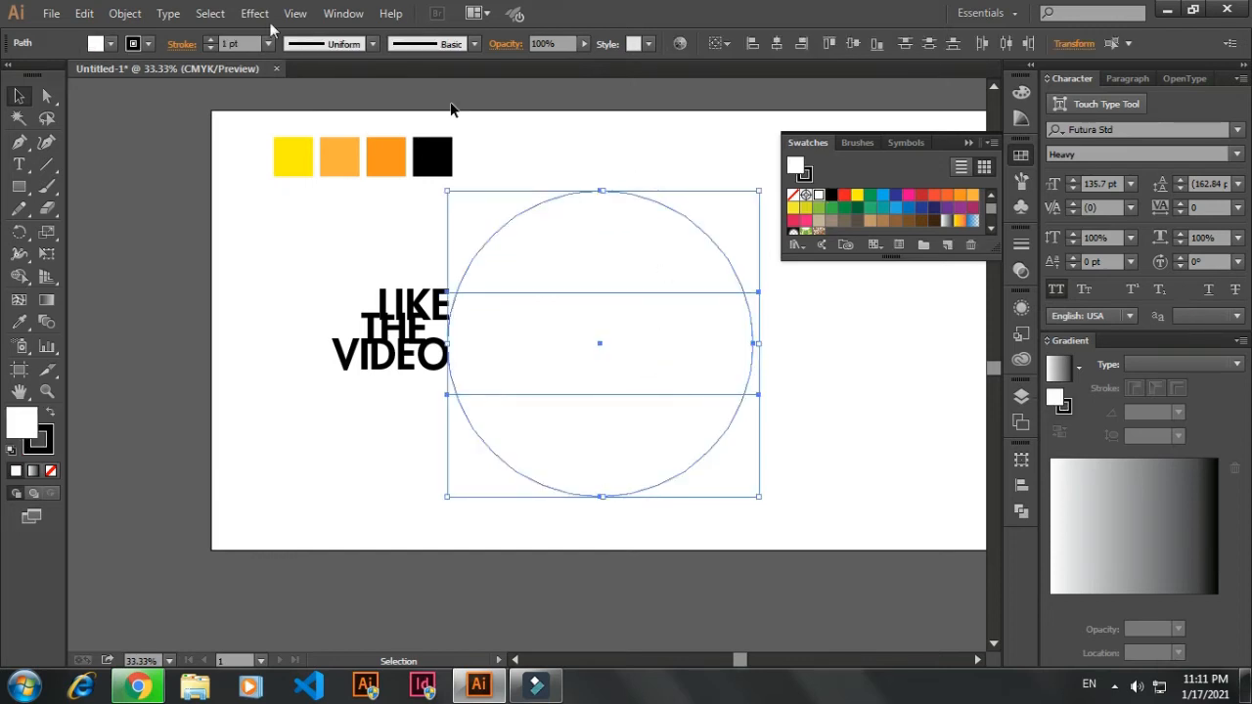
{"action": "left_click", "coordinate": [1021, 511]}
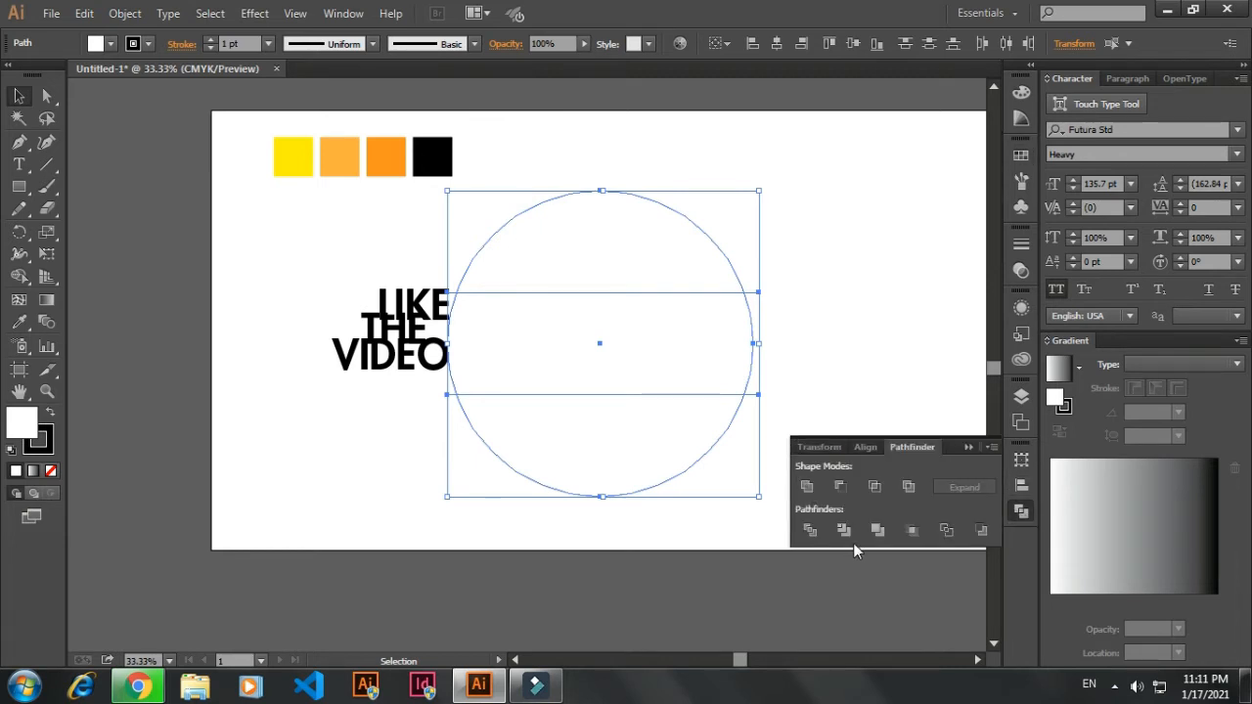
{"action": "left_click", "coordinate": [810, 531]}
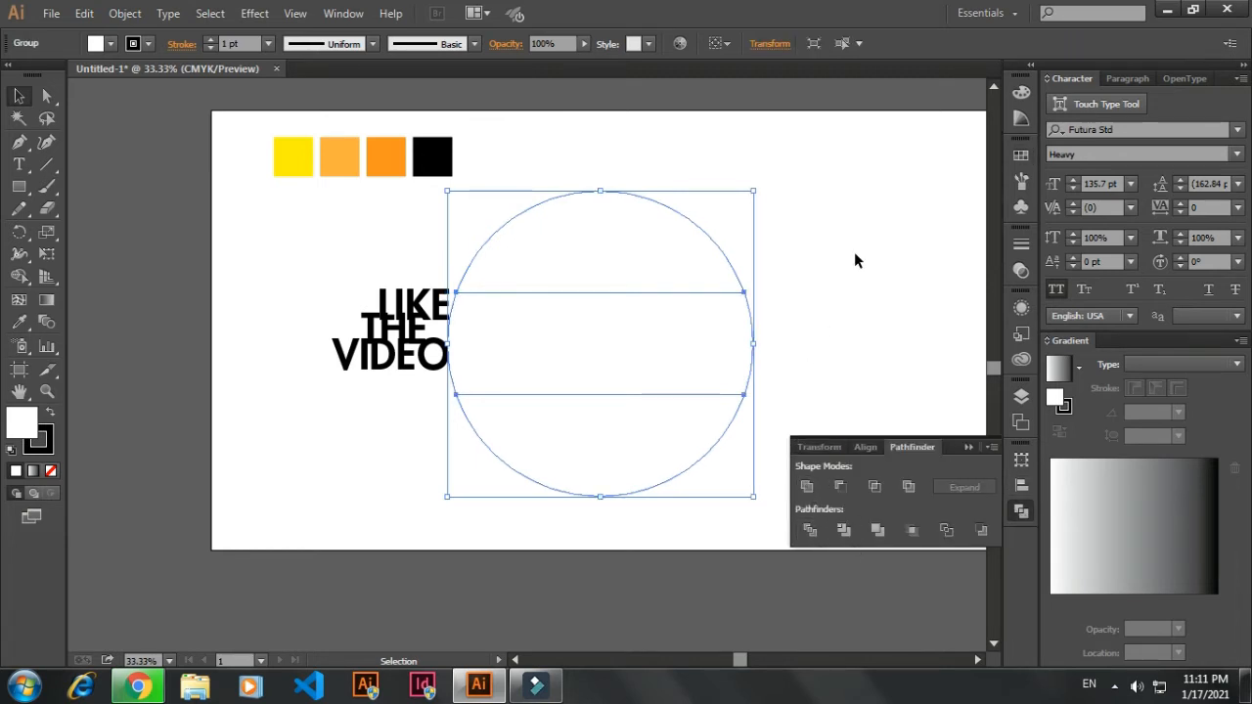
Step: Ungroup the divided circle into separate sections
{"action": "left_click", "coordinate": [853, 251]}
{"action": "left_click", "coordinate": [743, 315]}
{"action": "right_click", "coordinate": [784, 219]}
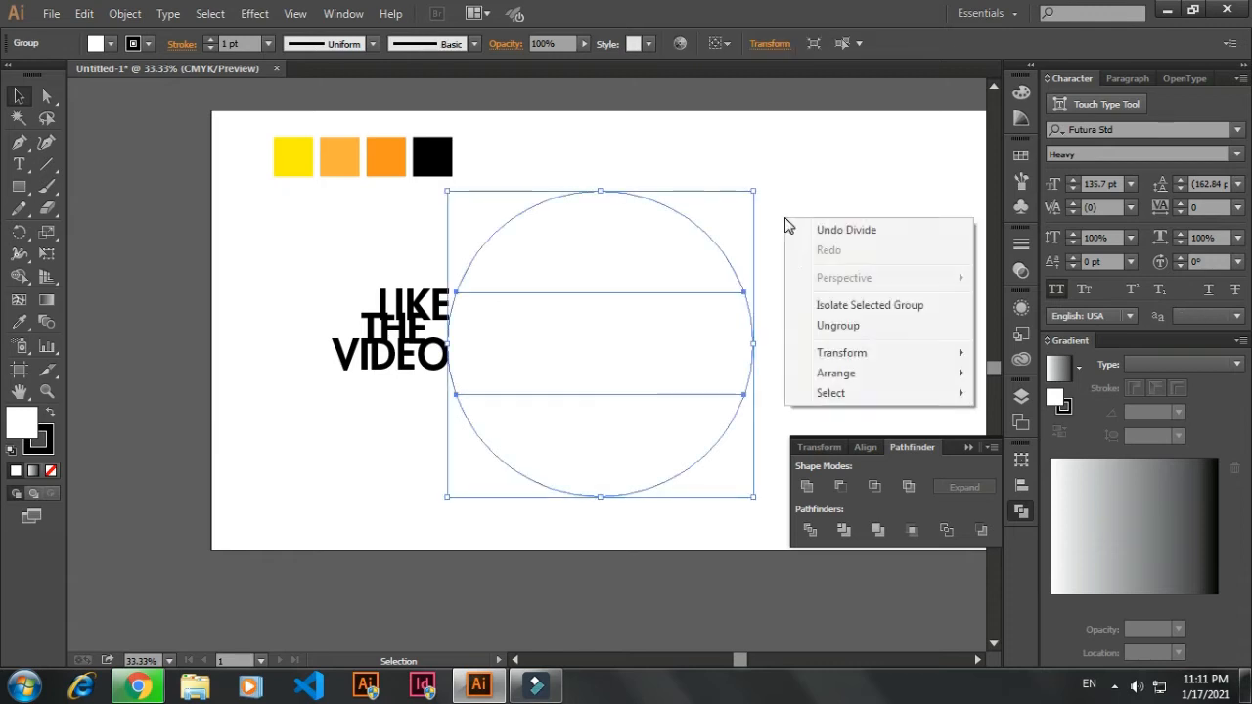
{"action": "left_click", "coordinate": [823, 330]}
{"action": "left_click", "coordinate": [784, 248]}
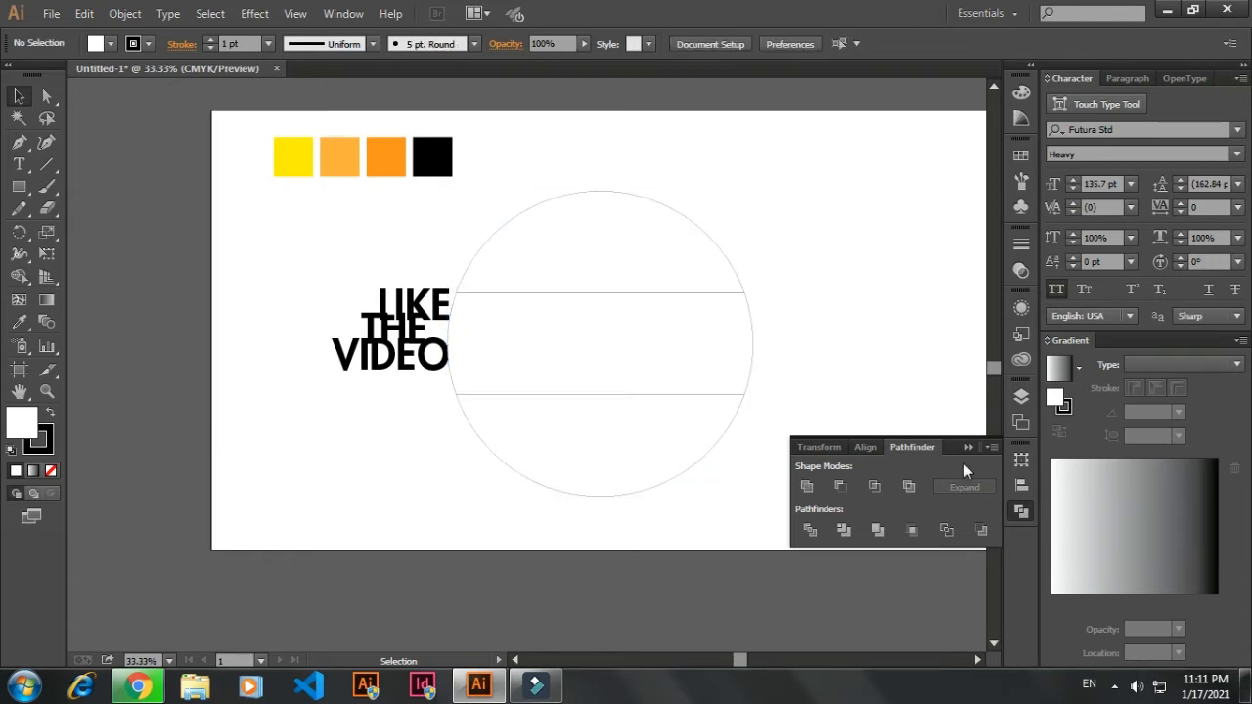
{"action": "left_click", "coordinate": [967, 447]}
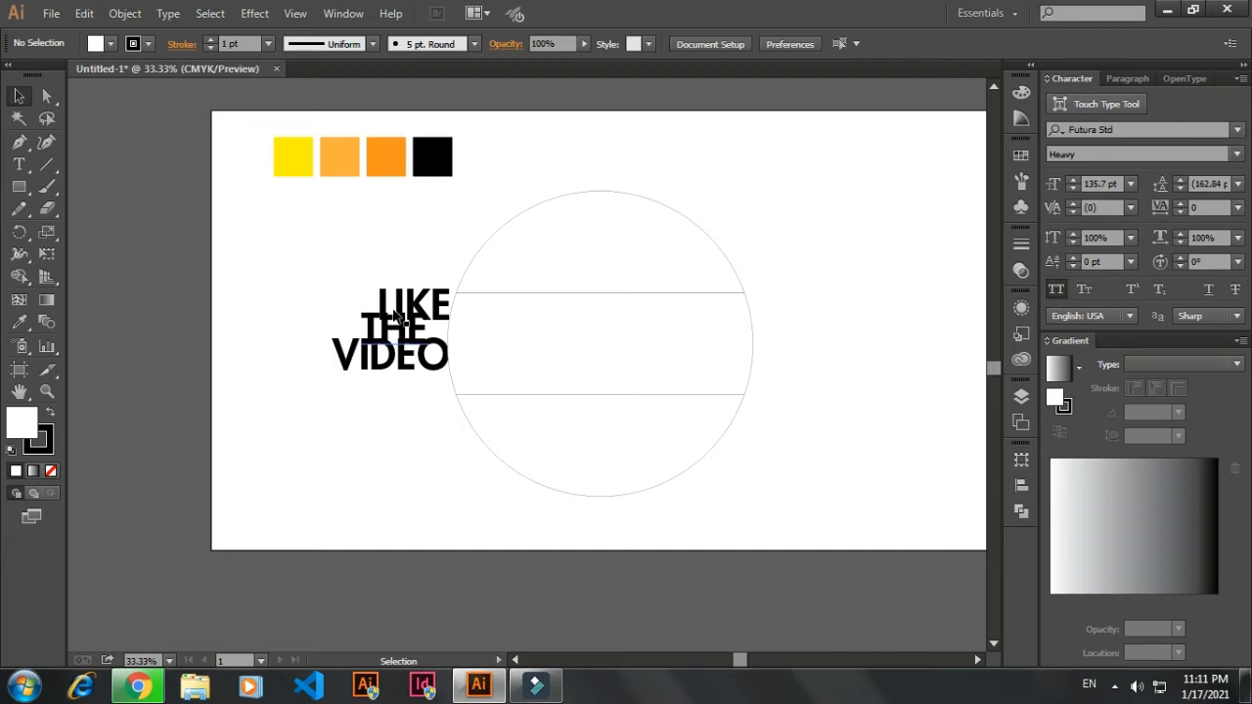
Step: Move LIKE, THE and VIDEO onto the circle's top, middle and bottom sections respectively
{"action": "left_click_drag", "start_coordinate": [411, 305], "coordinate": [574, 238]}
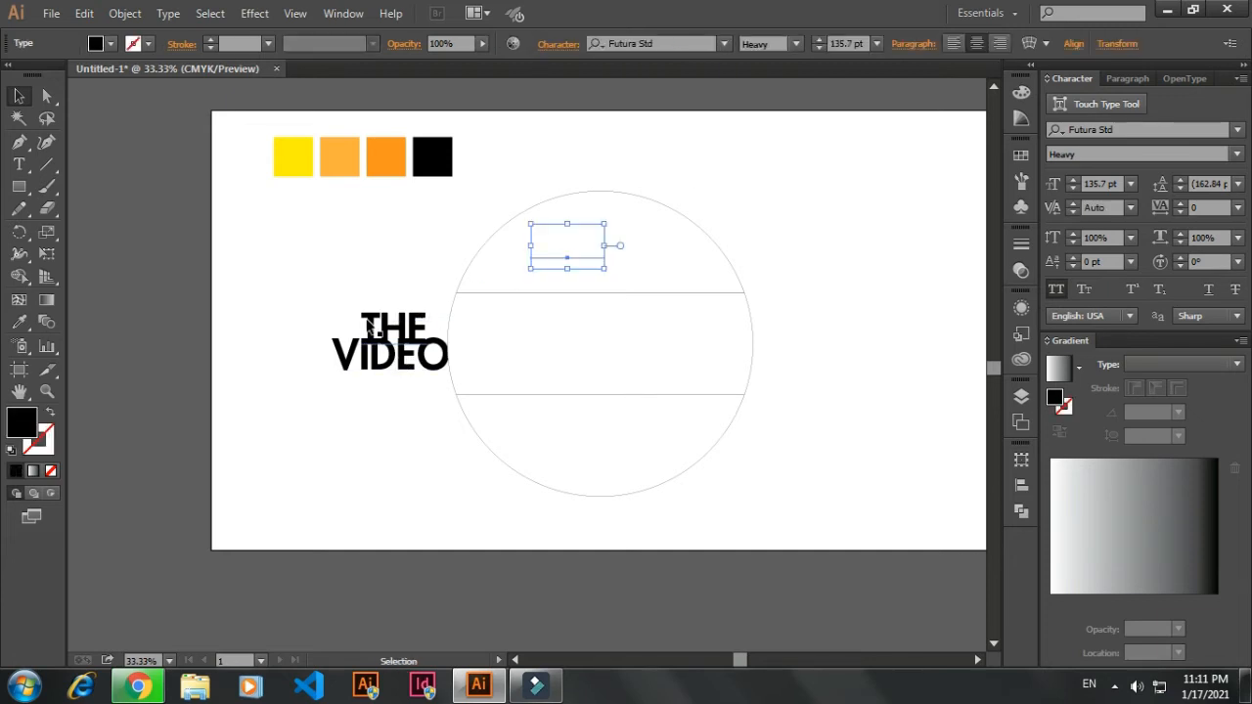
{"action": "left_click_drag", "start_coordinate": [378, 326], "coordinate": [627, 354]}
{"action": "left_click_drag", "start_coordinate": [420, 369], "coordinate": [679, 478]}
Step: Fit the word LIKE into the circle's top section using Envelope Distort, Make with Top Object
{"action": "left_click_drag", "start_coordinate": [579, 257], "coordinate": [564, 259]}
{"action": "left_click", "coordinate": [143, 18]}
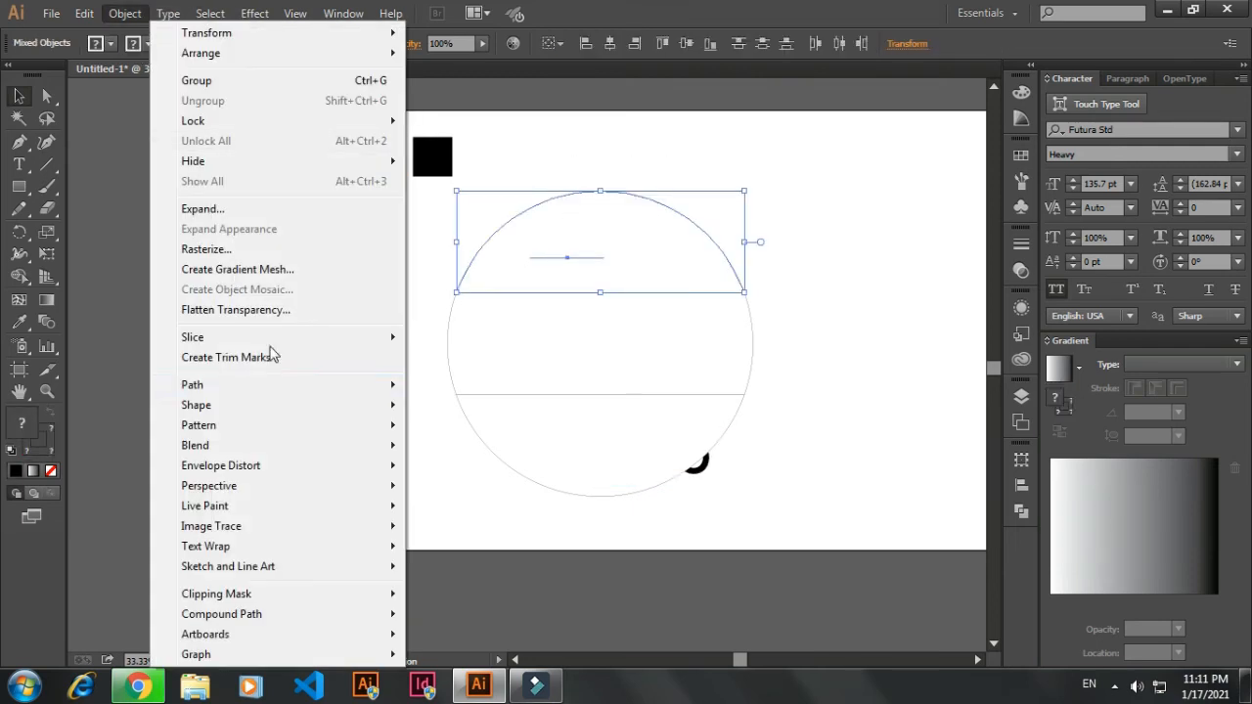
{"action": "mouse_move", "coordinate": [329, 465]}
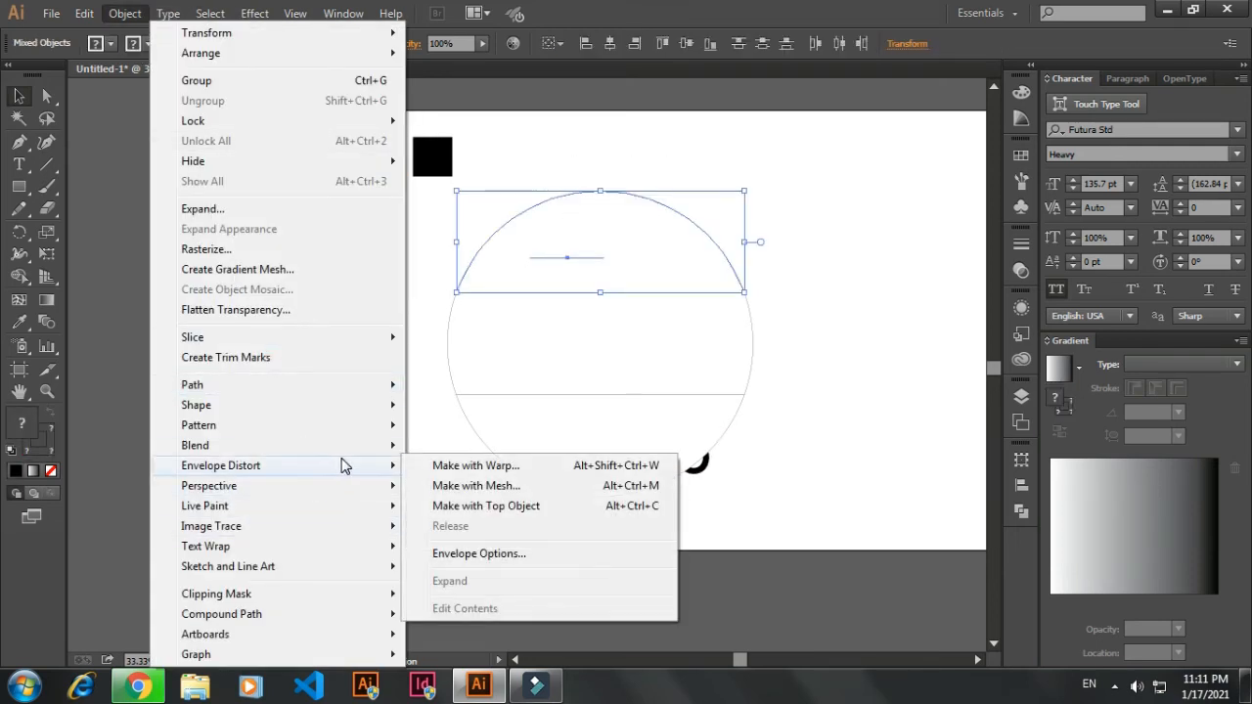
{"action": "left_click", "coordinate": [541, 510]}
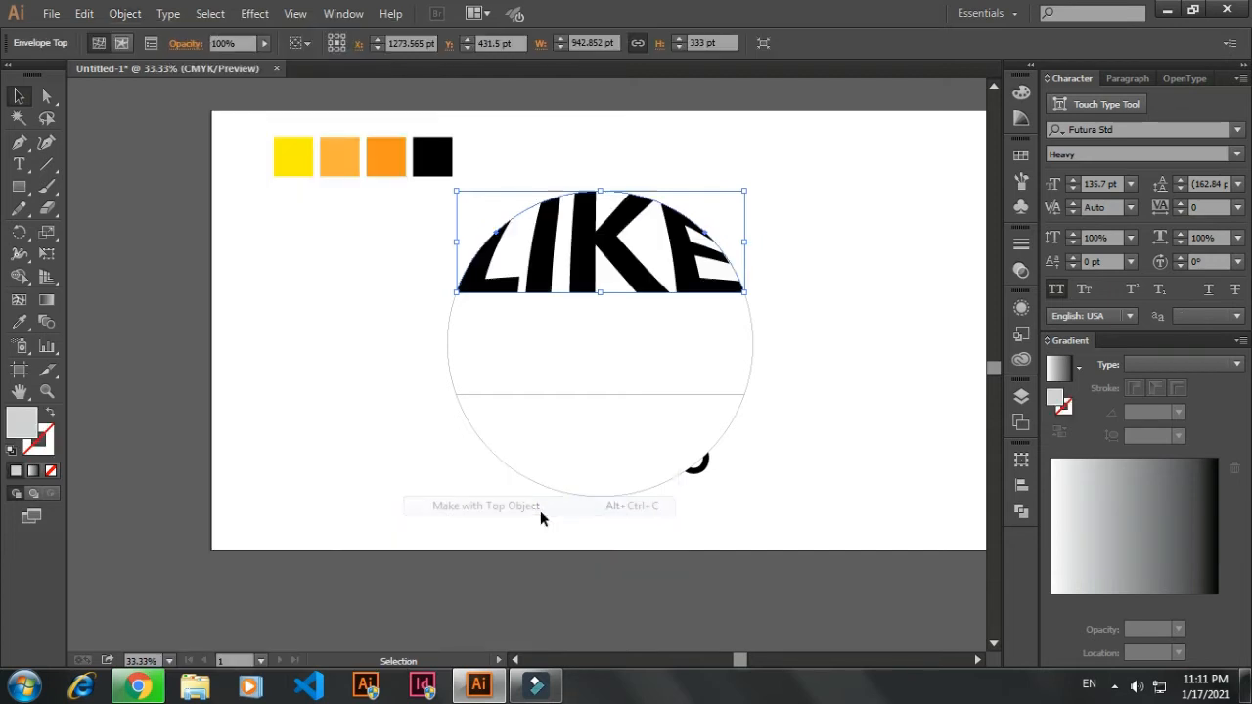
Step: Fit the word THE into the circle's middle section using Envelope Distort, Make with Top Object
{"action": "left_click", "coordinate": [644, 368]}
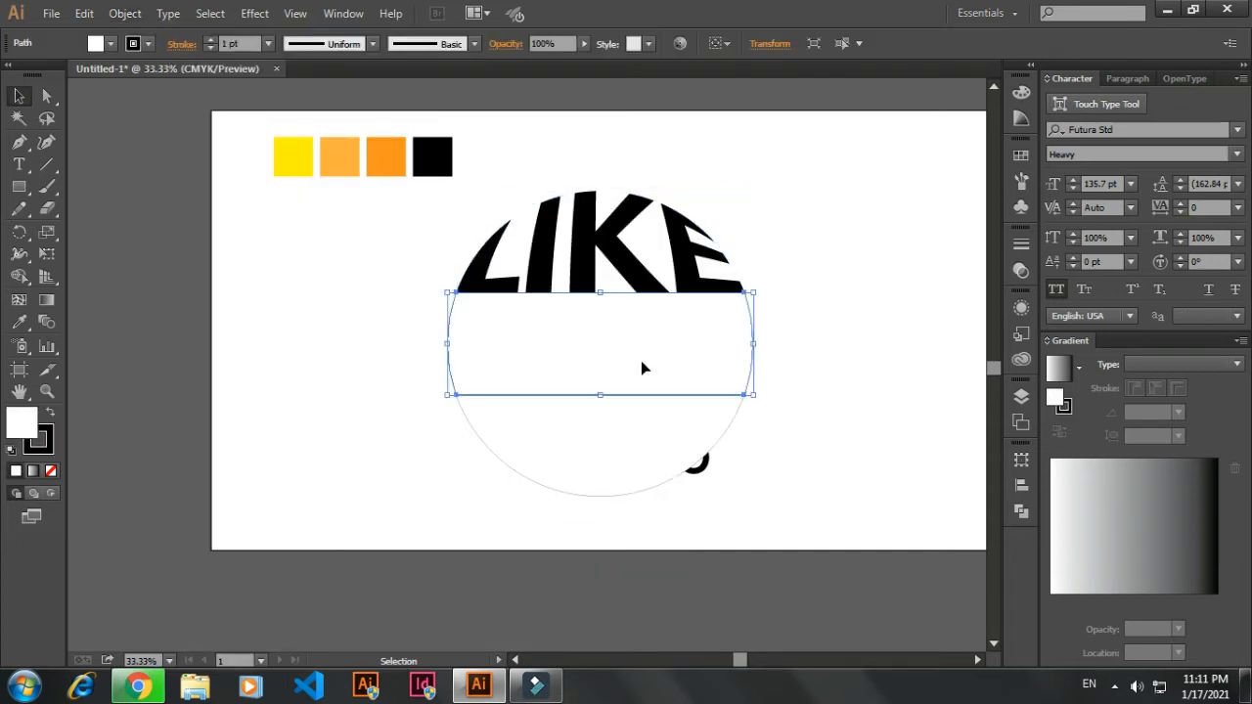
{"action": "left_click_drag", "start_coordinate": [848, 334], "coordinate": [494, 360]}
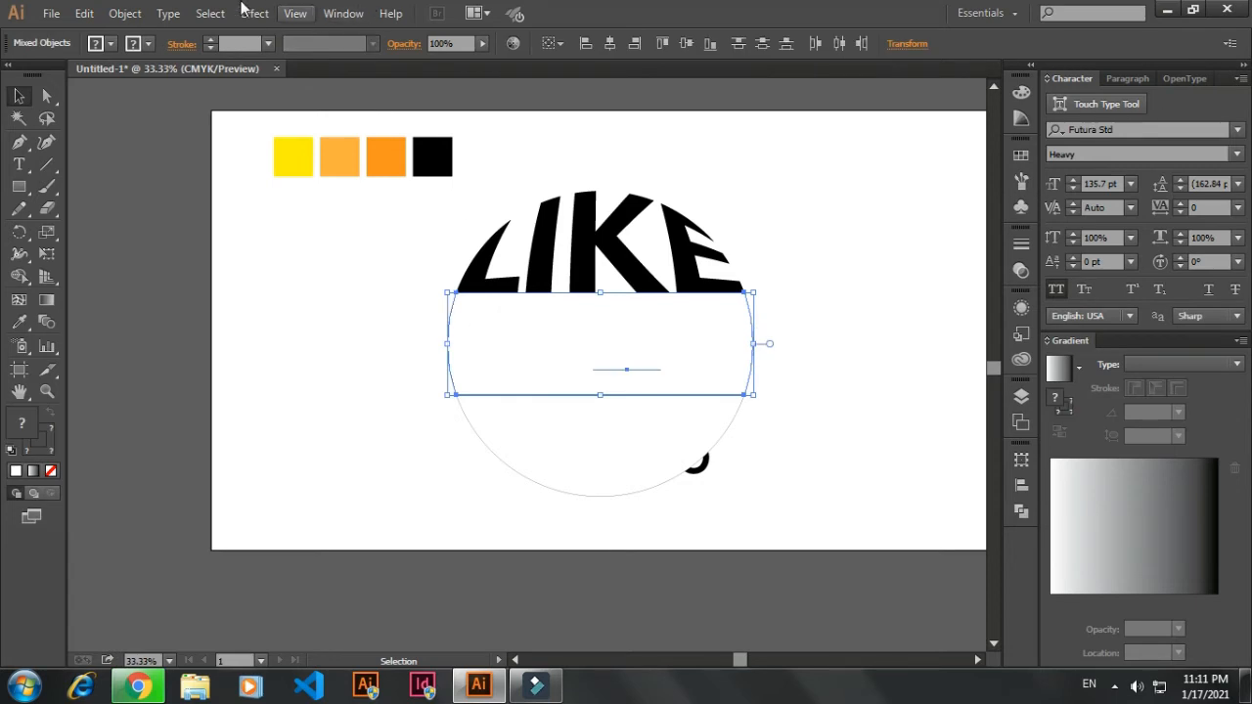
{"action": "left_click", "coordinate": [115, 12]}
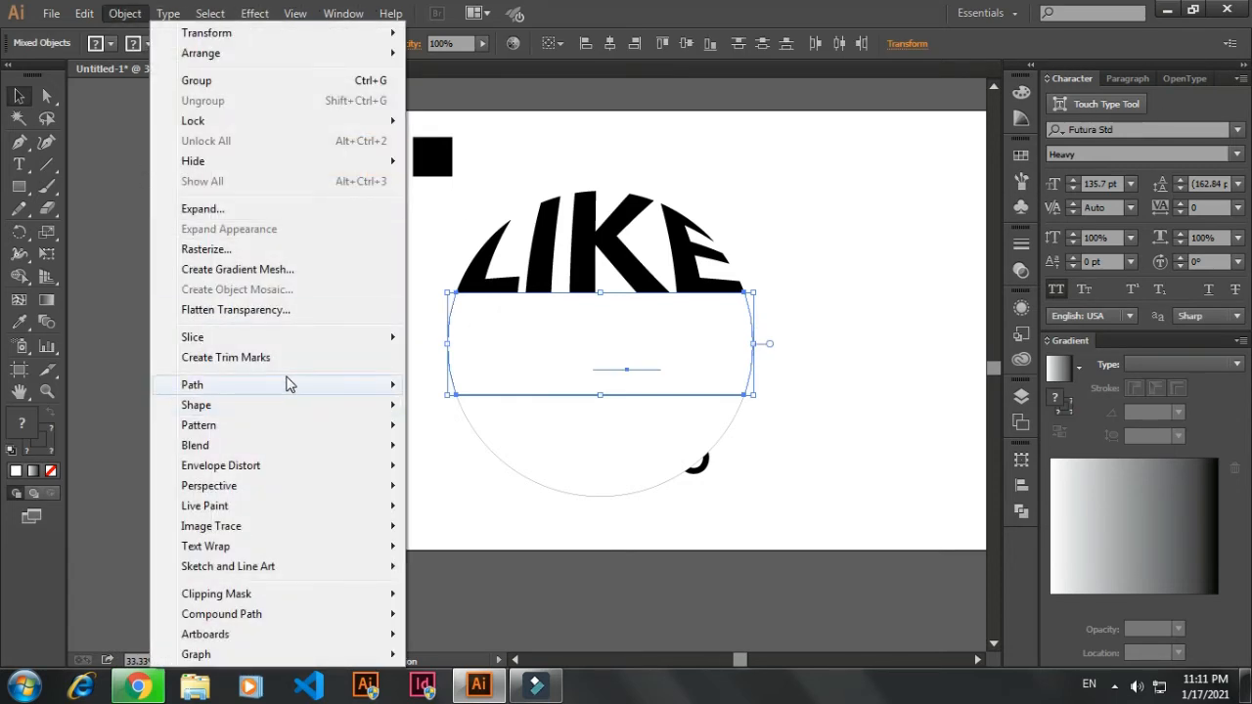
{"action": "mouse_move", "coordinate": [290, 384]}
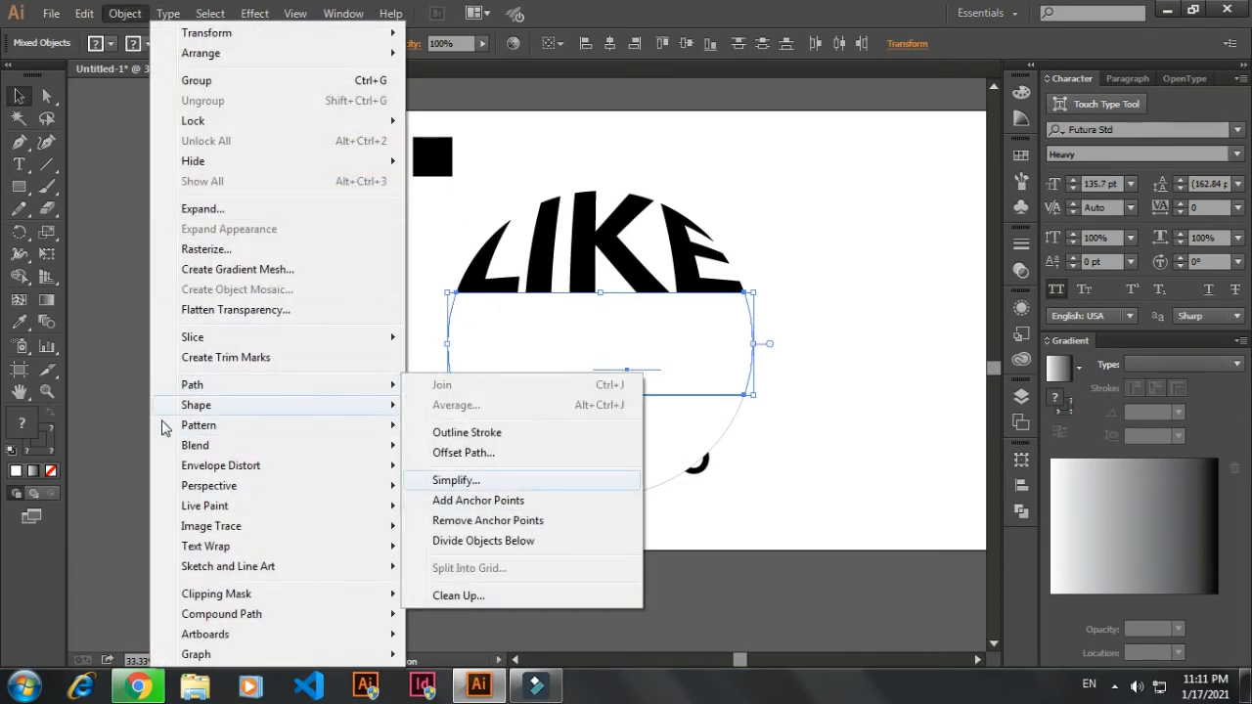
{"action": "mouse_move", "coordinate": [363, 466]}
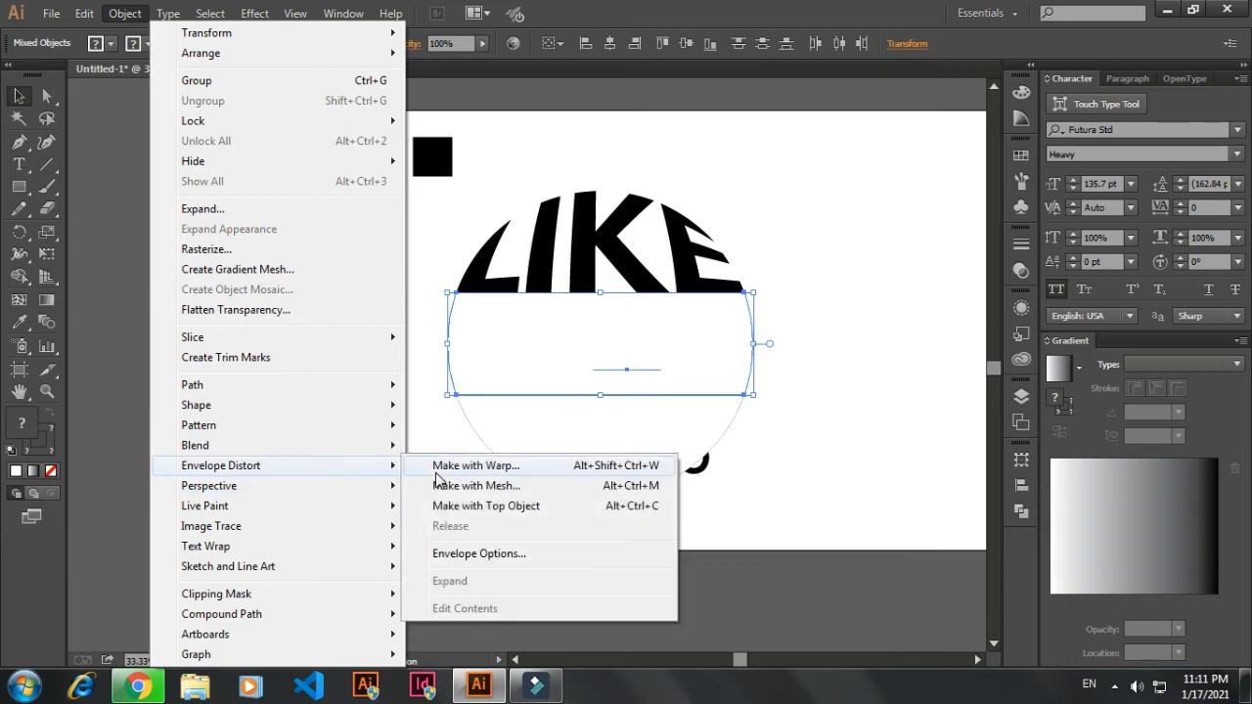
{"action": "left_click", "coordinate": [489, 506]}
Step: Fit the word VIDEO into the circle's bottom section with Envelope Distort, Make with Top Object, and clear the selection
{"action": "left_click_drag", "start_coordinate": [733, 475], "coordinate": [629, 434]}
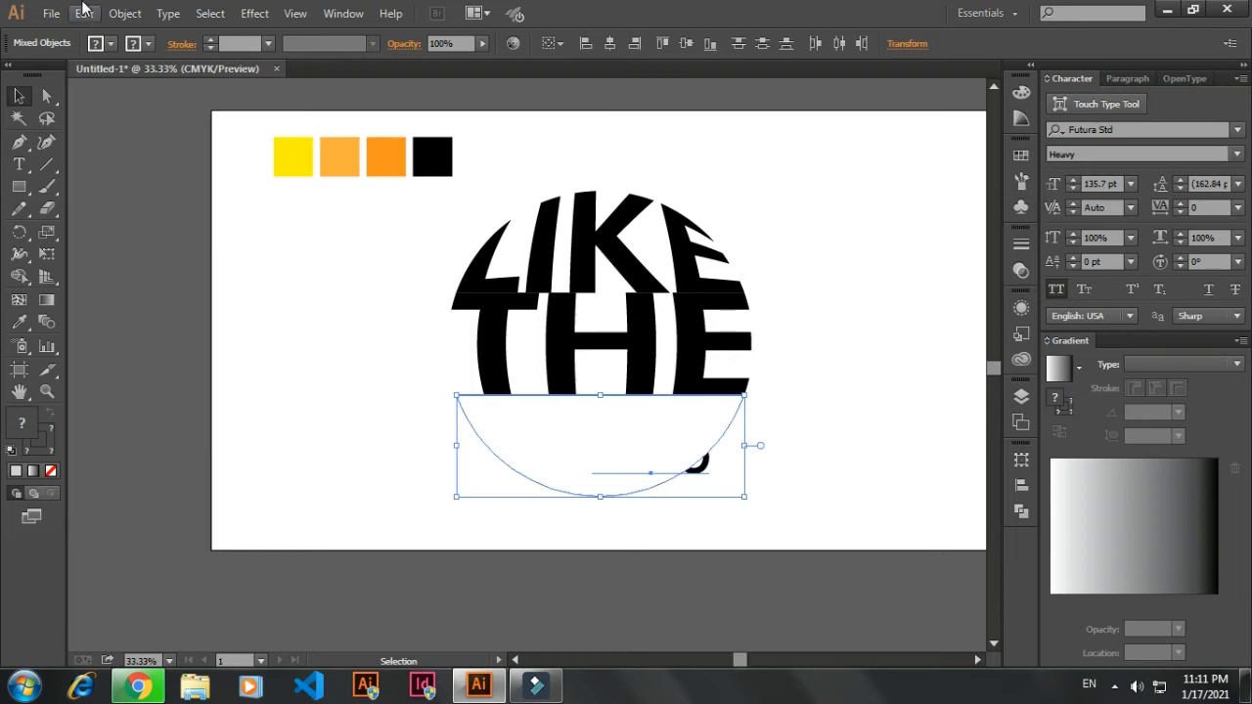
{"action": "left_click", "coordinate": [126, 13]}
{"action": "mouse_move", "coordinate": [305, 473]}
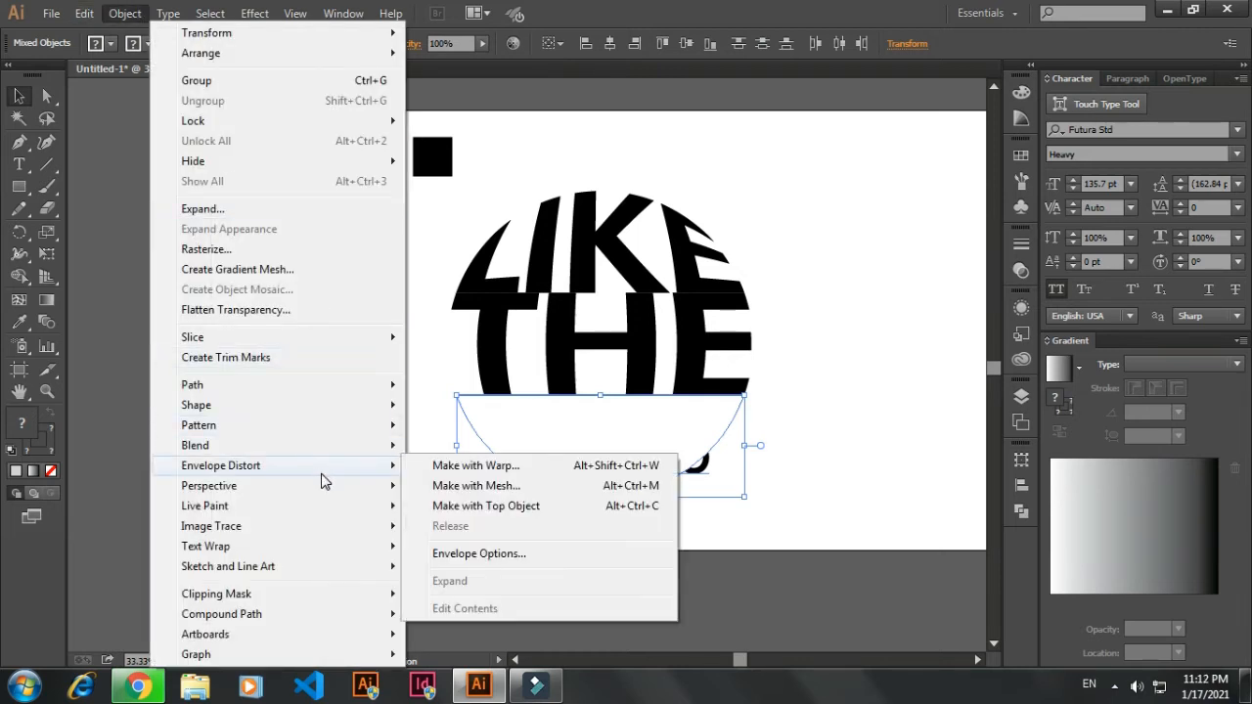
{"action": "left_click", "coordinate": [522, 504]}
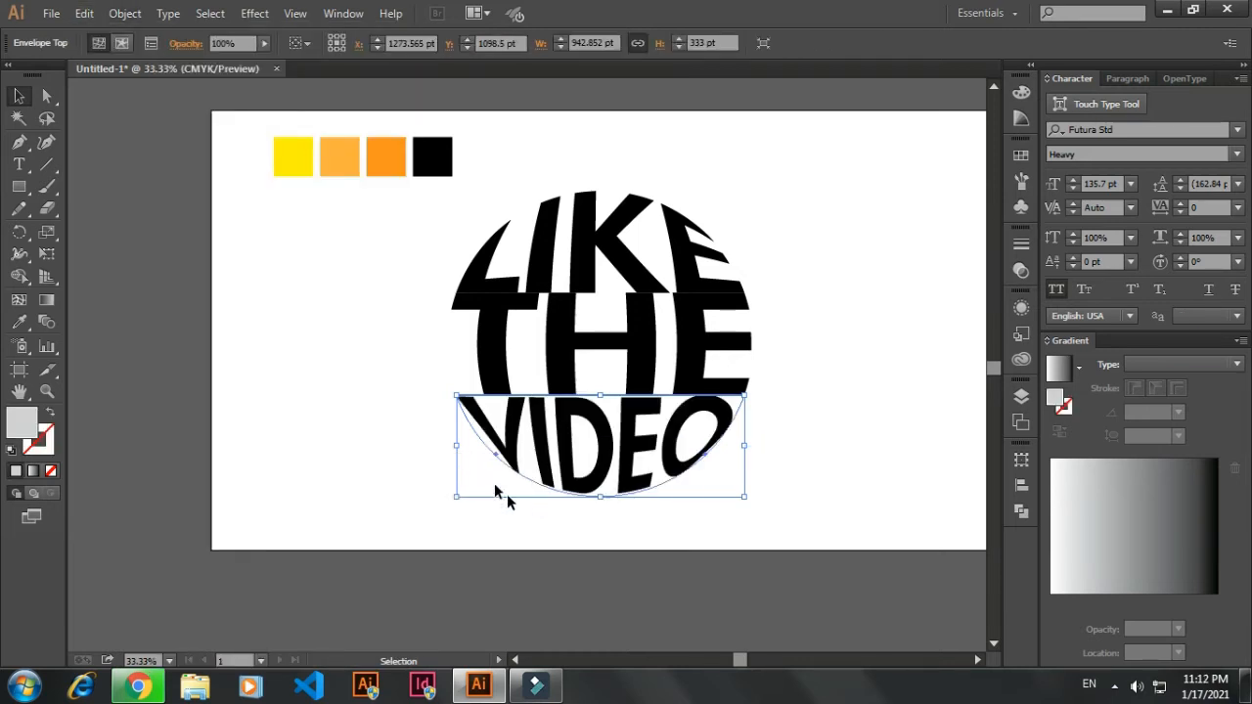
{"action": "left_click", "coordinate": [414, 447]}
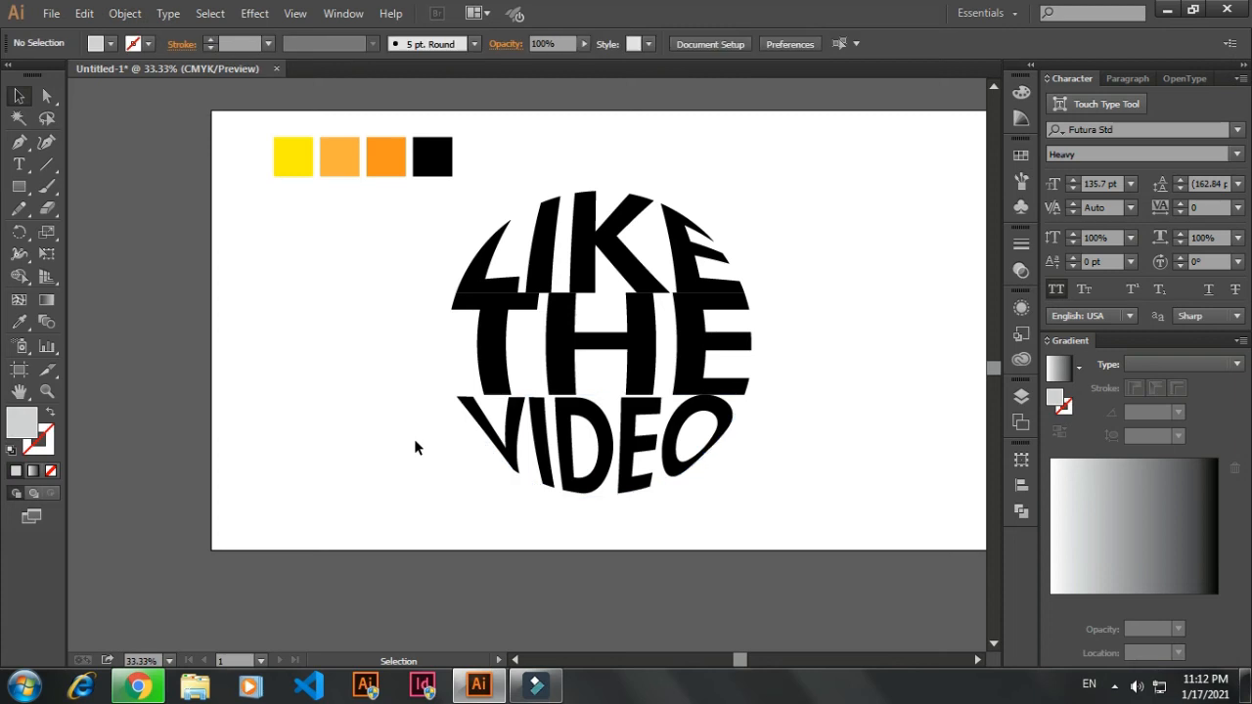
Step: Open even gaps around THE by nudging VIDEO down and LIKE up 20 pt each, in 10 pt increments
{"action": "left_click", "coordinate": [584, 437]}
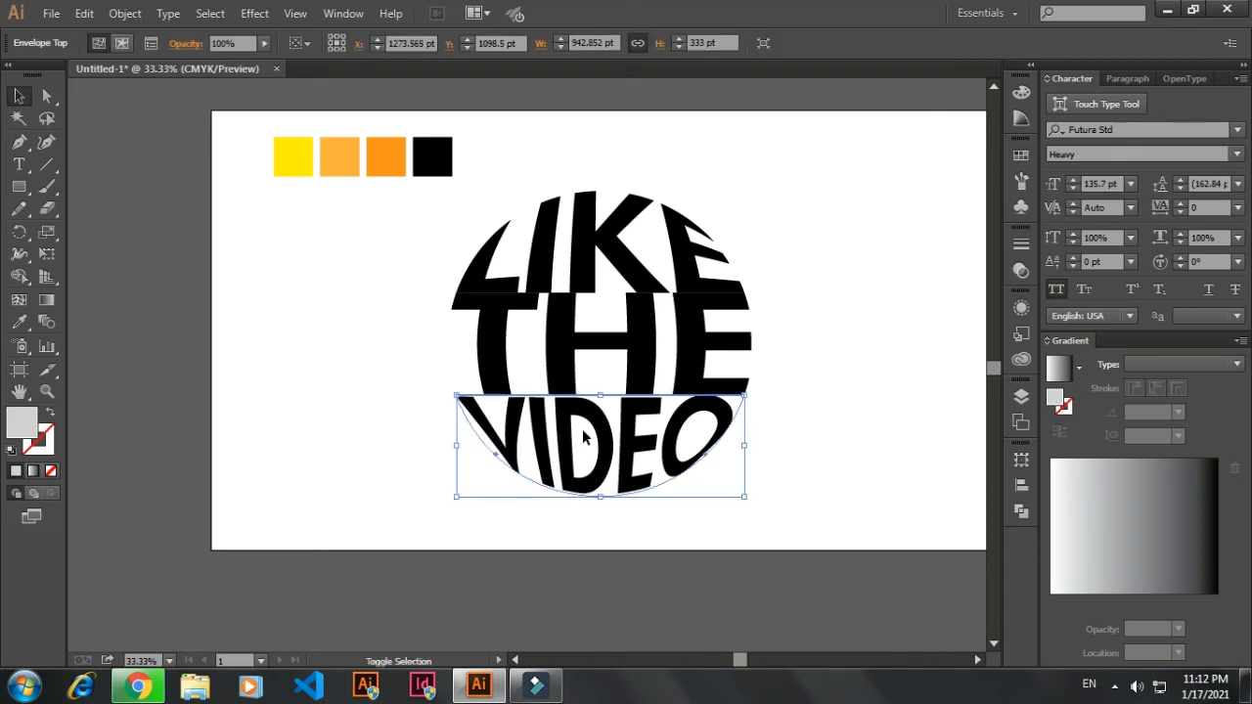
{"action": "key", "text": "shift+Down"}
{"action": "left_click", "coordinate": [559, 228]}
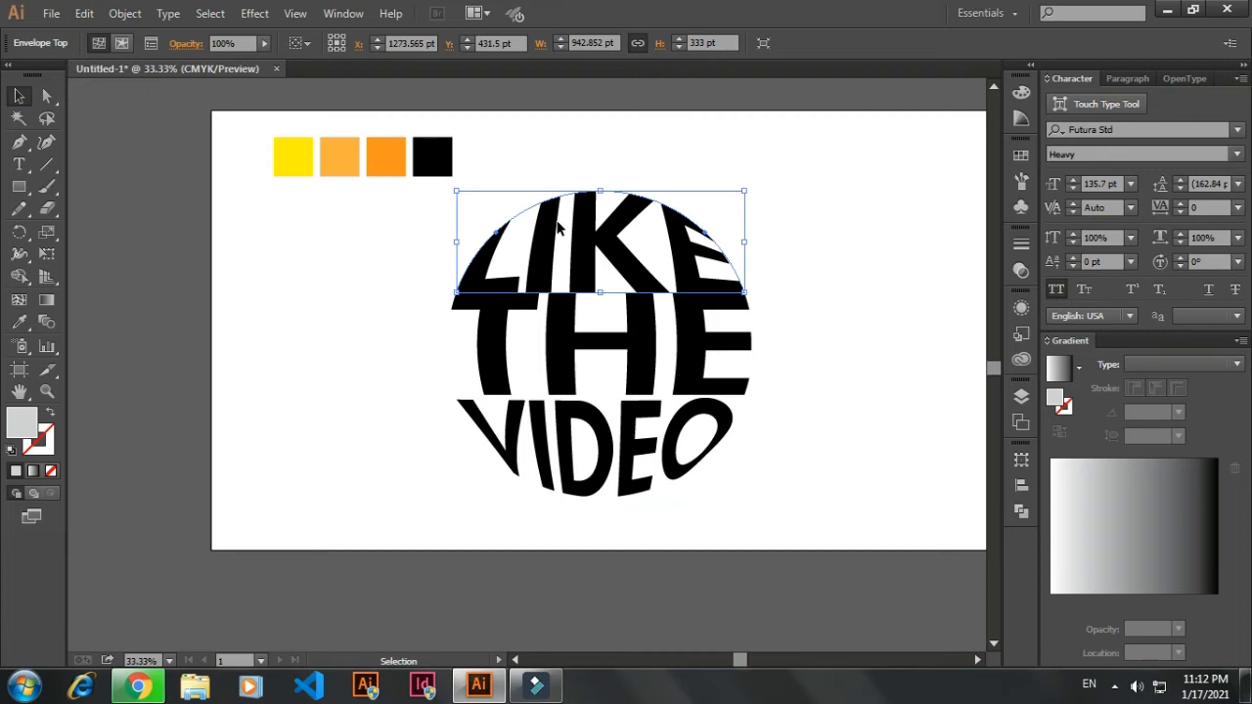
{"action": "key", "text": "shift+Up"}
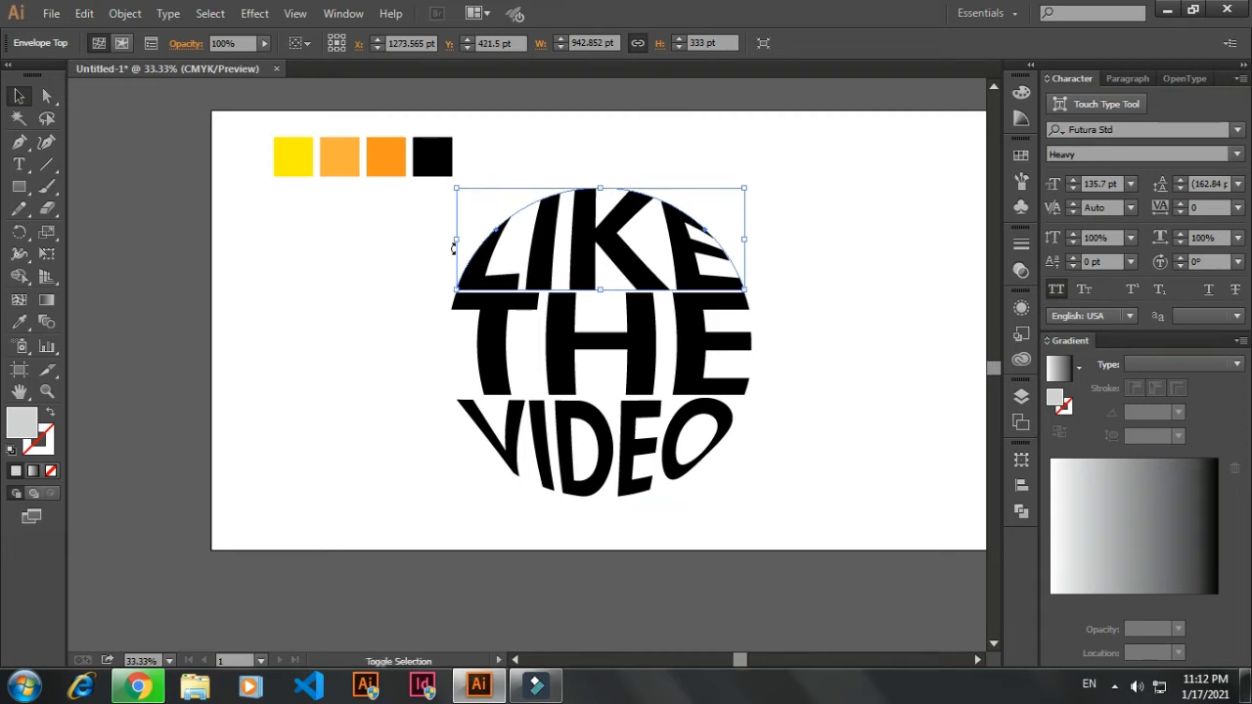
{"action": "left_click", "coordinate": [600, 473]}
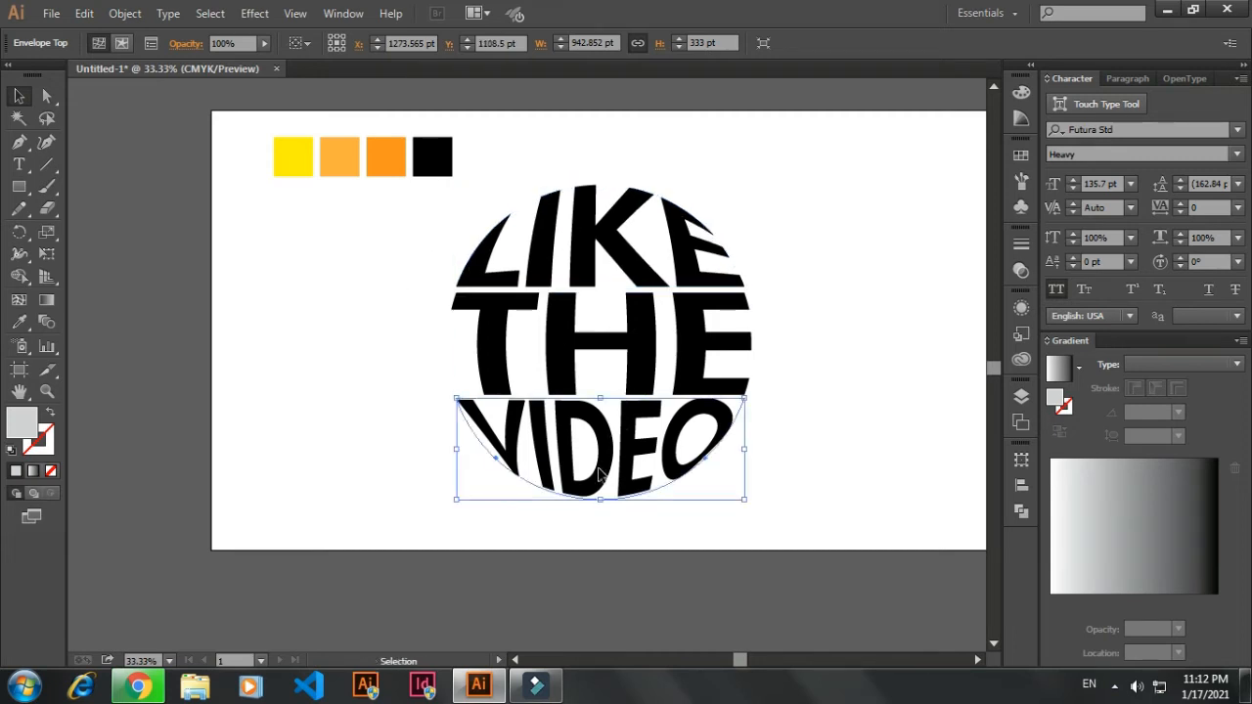
{"action": "key", "text": "shift+Down"}
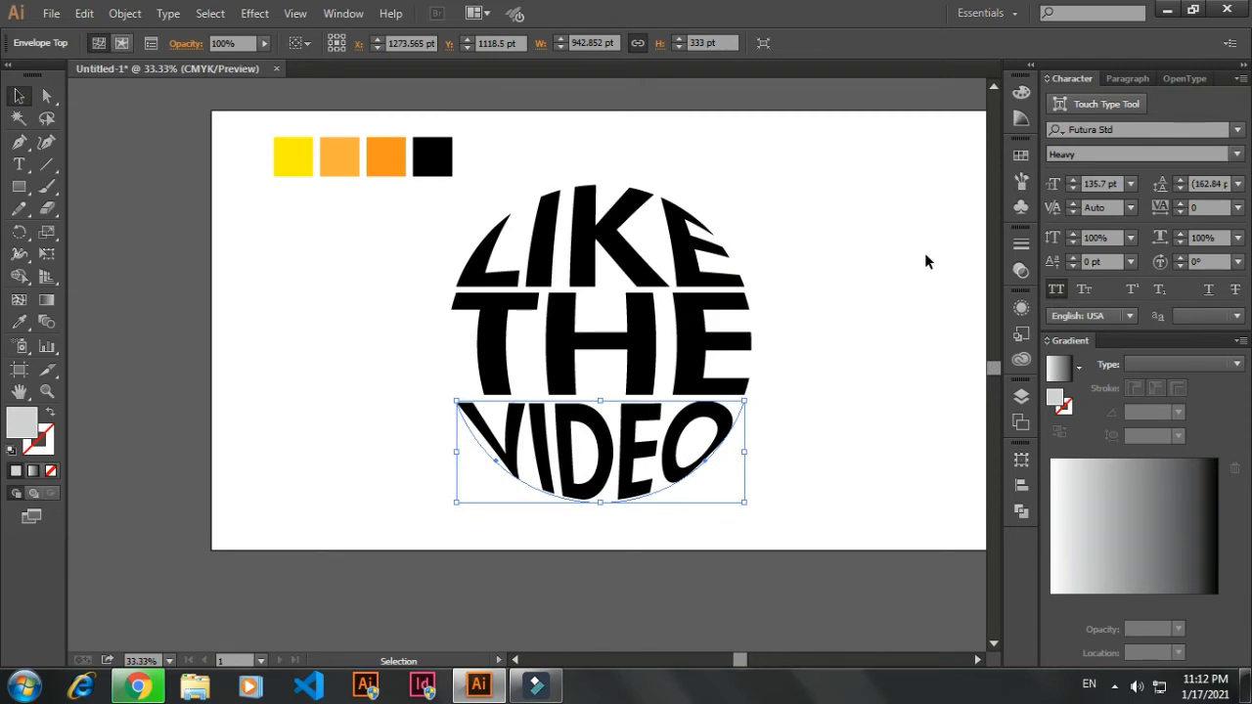
{"action": "left_click", "coordinate": [912, 303]}
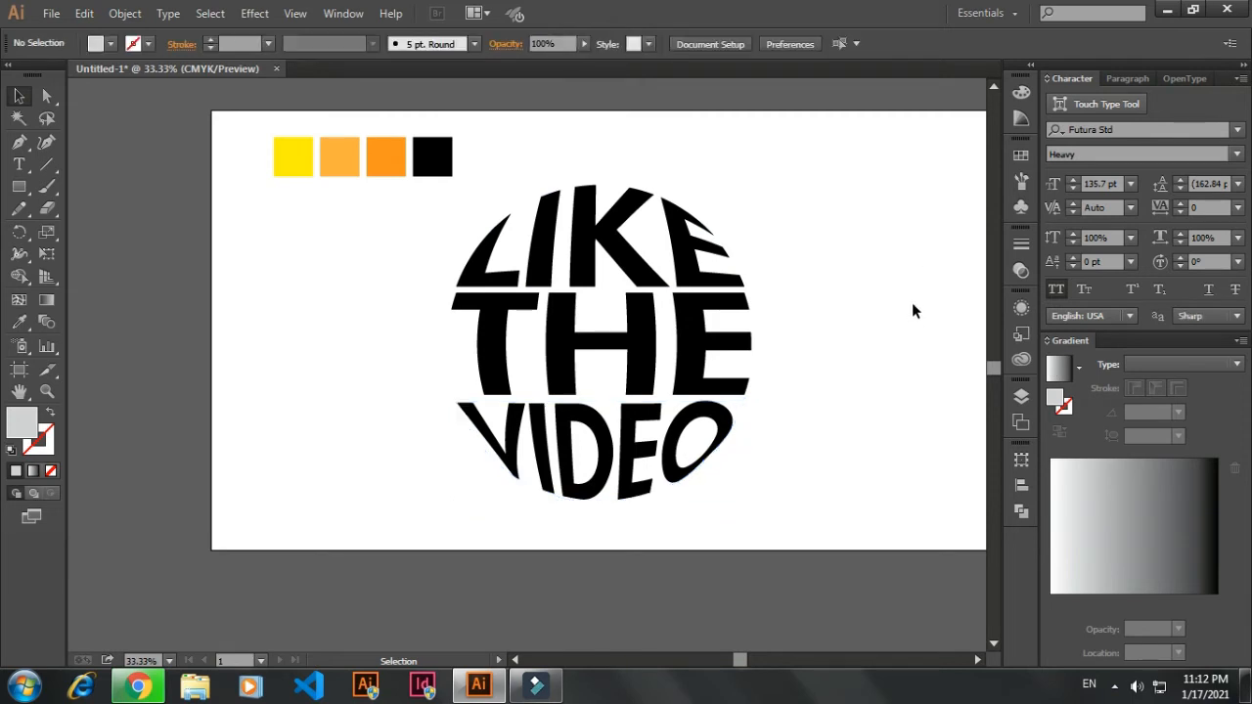
Step: Expand the three distorted words LIKE, THE and VIDEO into editable paths with Object and Fill enabled
{"action": "left_click", "coordinate": [616, 210]}
{"action": "left_click", "coordinate": [600, 363], "text": "shift"}
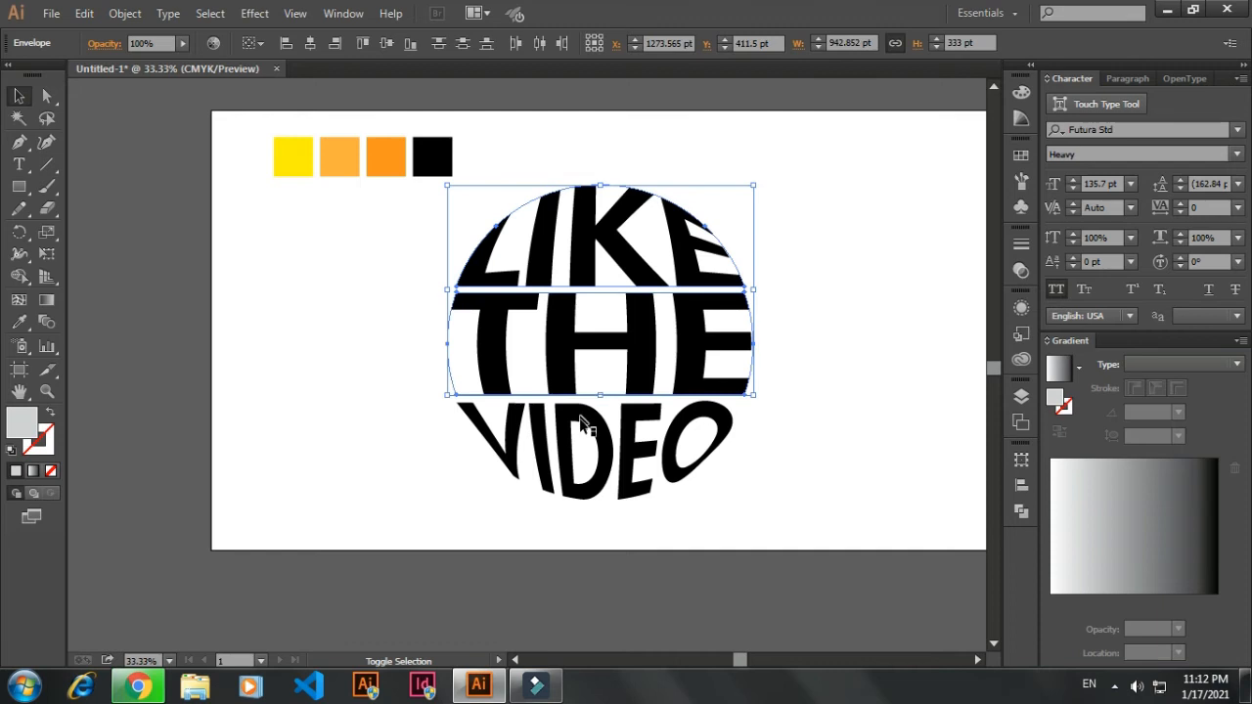
{"action": "left_click", "coordinate": [593, 436], "text": "shift"}
{"action": "left_click", "coordinate": [127, 13]}
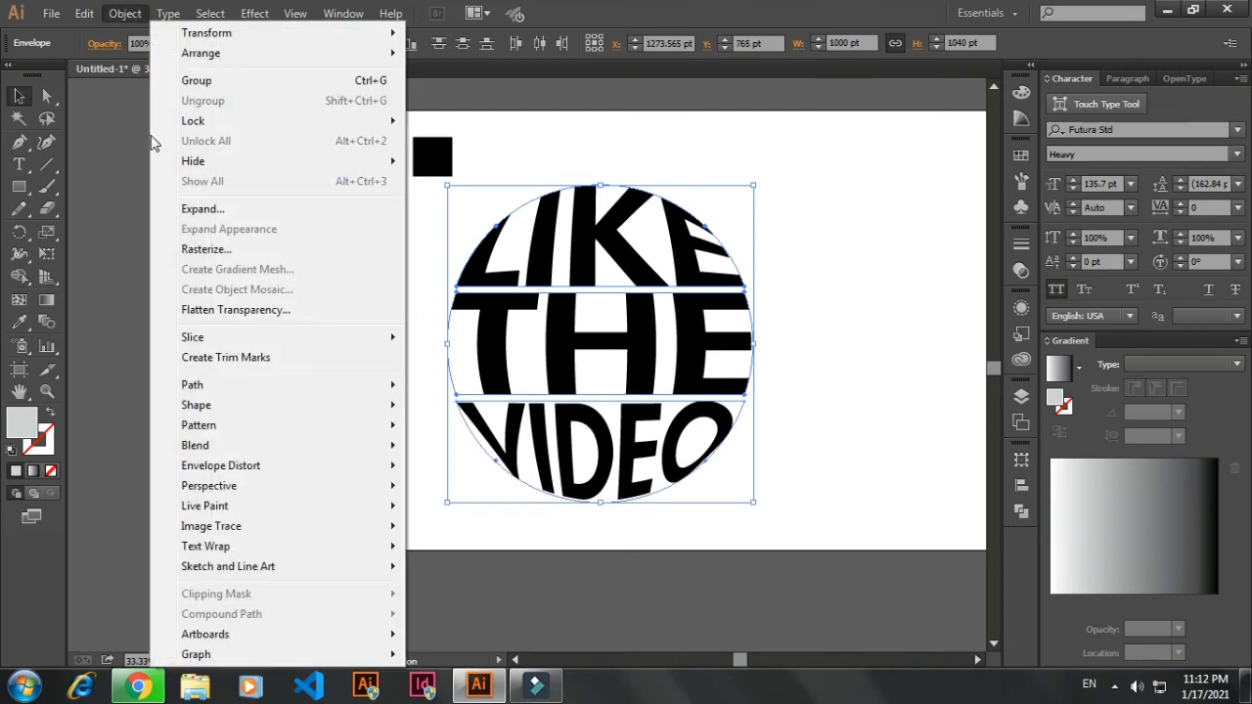
{"action": "left_click", "coordinate": [234, 211]}
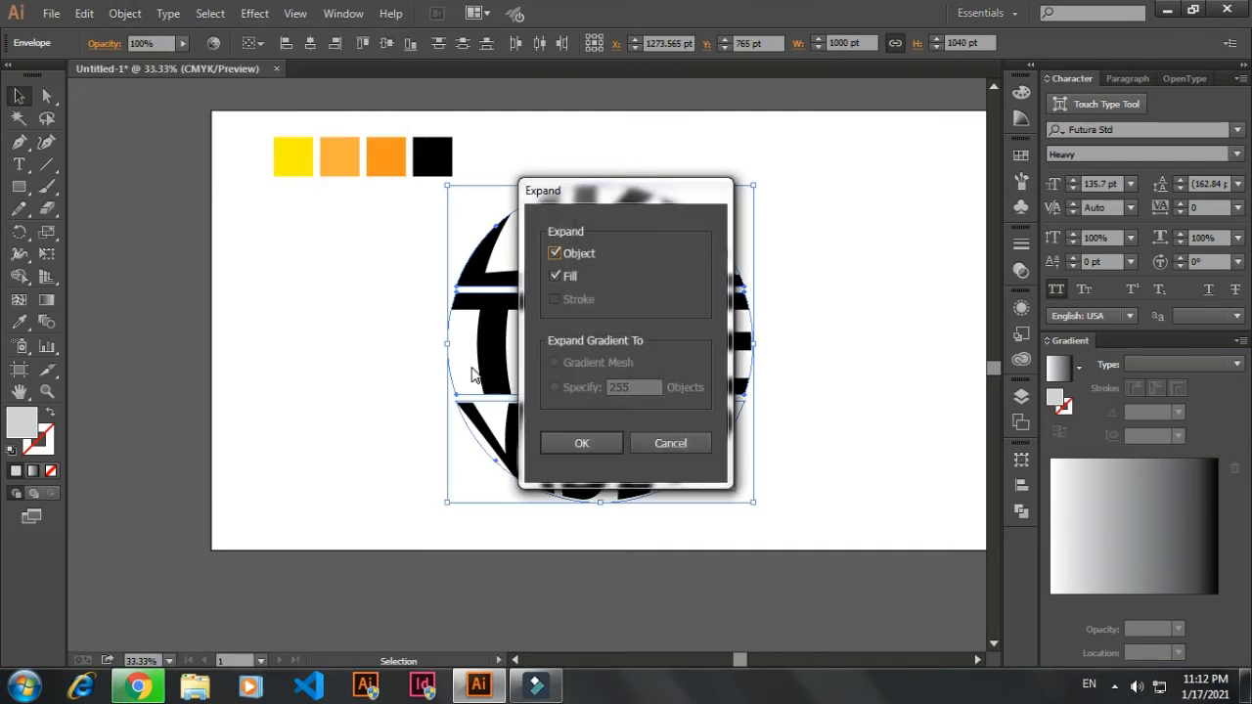
{"action": "left_click", "coordinate": [576, 443]}
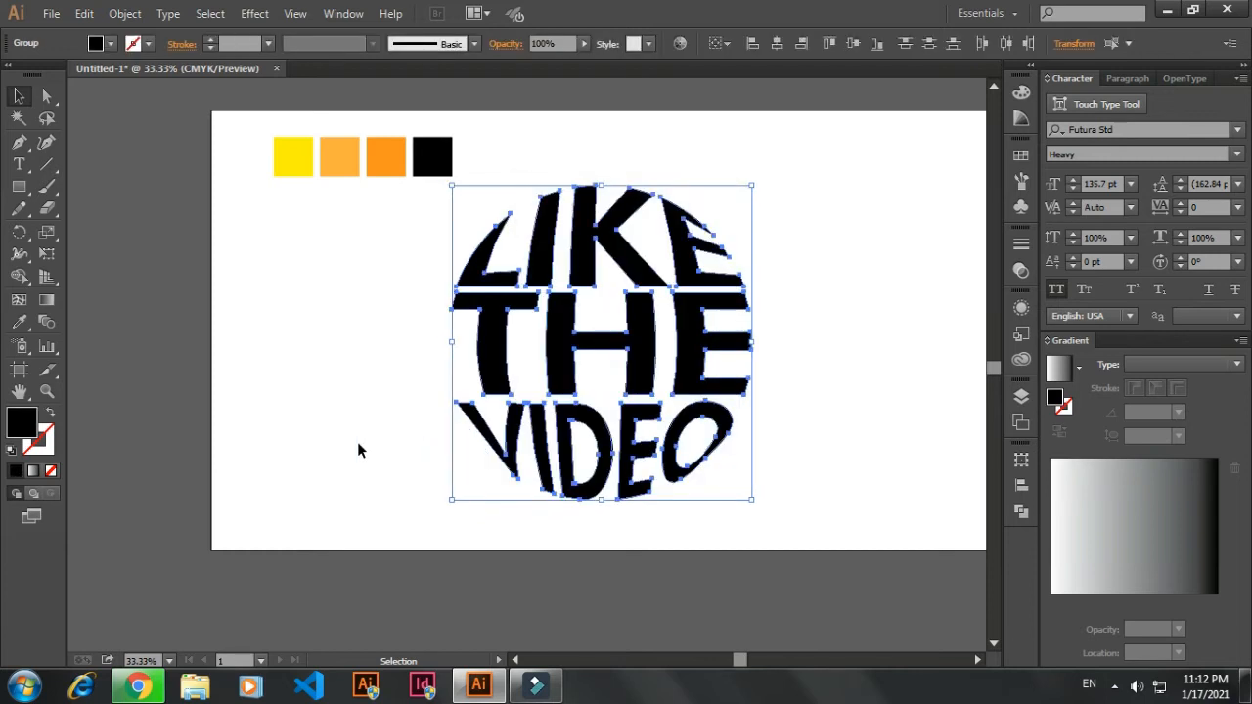
{"action": "left_click", "coordinate": [358, 443]}
Step: Group the expanded words LIKE, THE and VIDEO into a single object
{"action": "left_click", "coordinate": [645, 327]}
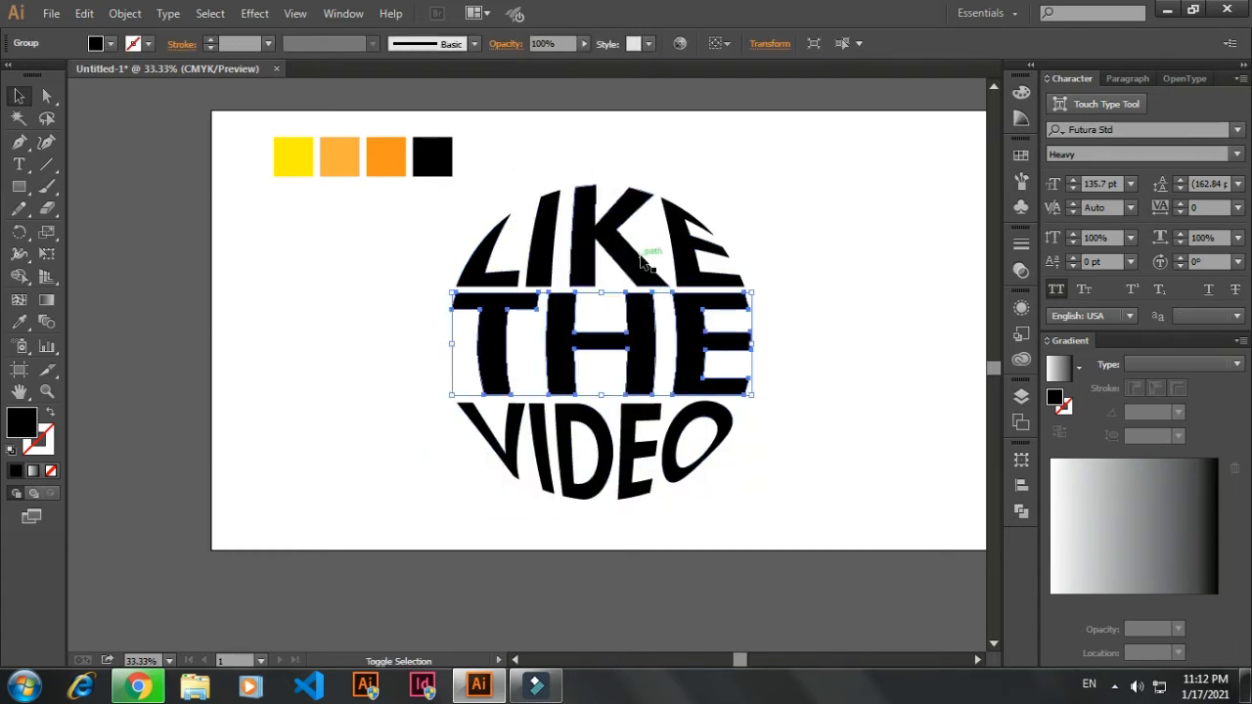
{"action": "left_click", "coordinate": [646, 262], "text": "shift"}
{"action": "left_click", "coordinate": [642, 457], "text": "shift"}
{"action": "key", "text": "a"}
{"action": "key", "text": "v"}
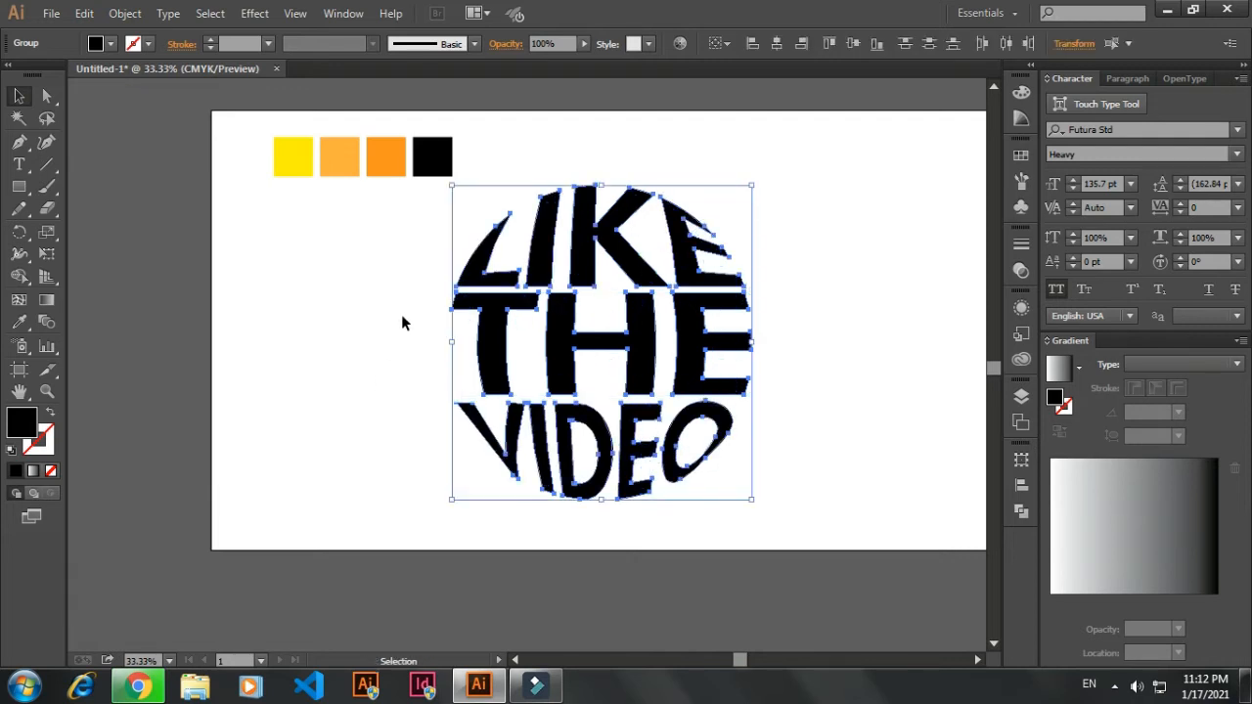
{"action": "right_click", "coordinate": [401, 315]}
{"action": "left_click", "coordinate": [437, 409]}
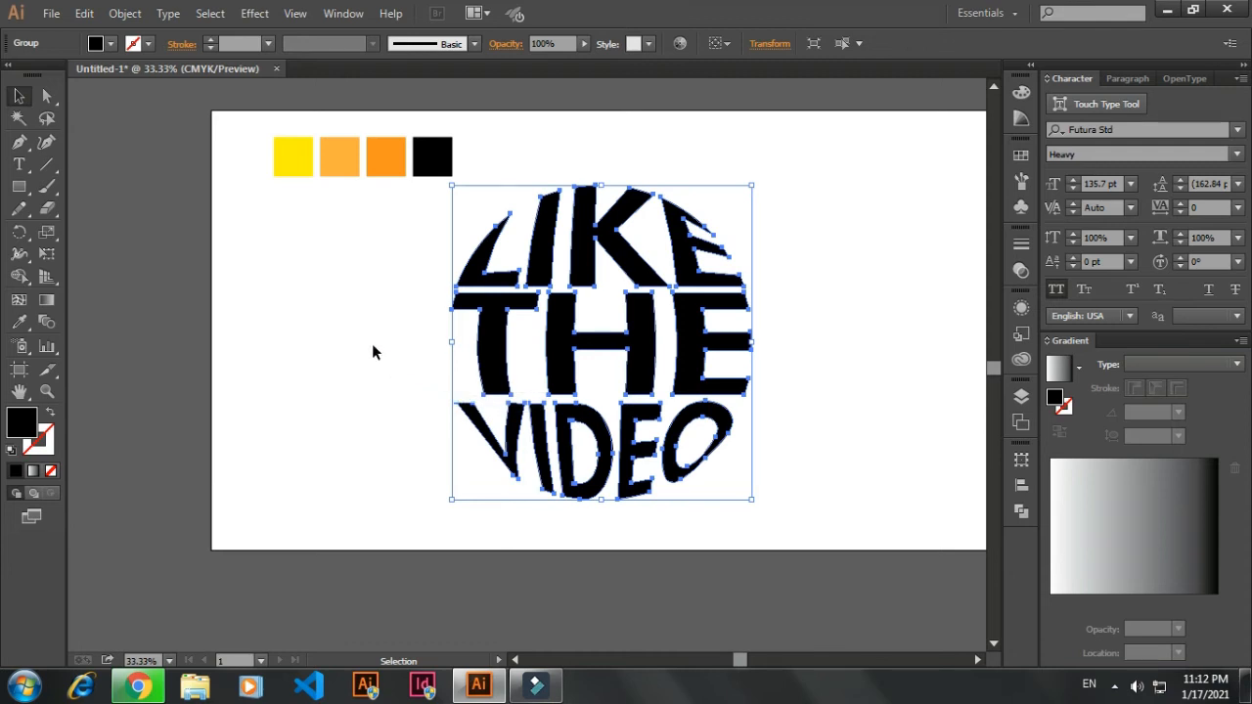
{"action": "left_click", "coordinate": [372, 345]}
Step: Duplicate the lettering group in place and scale the copy proportionally from its center to a tiny size within the H's crossbar
{"action": "left_click", "coordinate": [587, 357]}
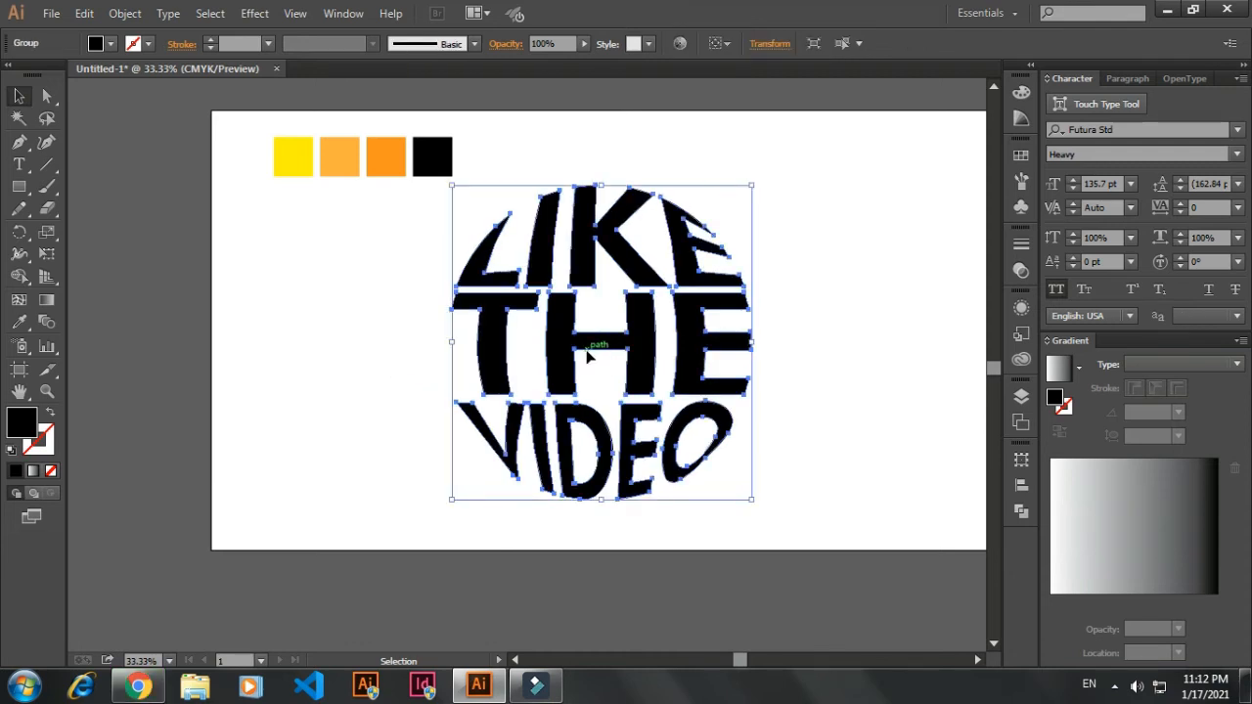
{"action": "key", "text": "a"}
{"action": "key", "text": "v"}
{"action": "left_click_drag", "start_coordinate": [754, 500], "coordinate": [606, 344]}
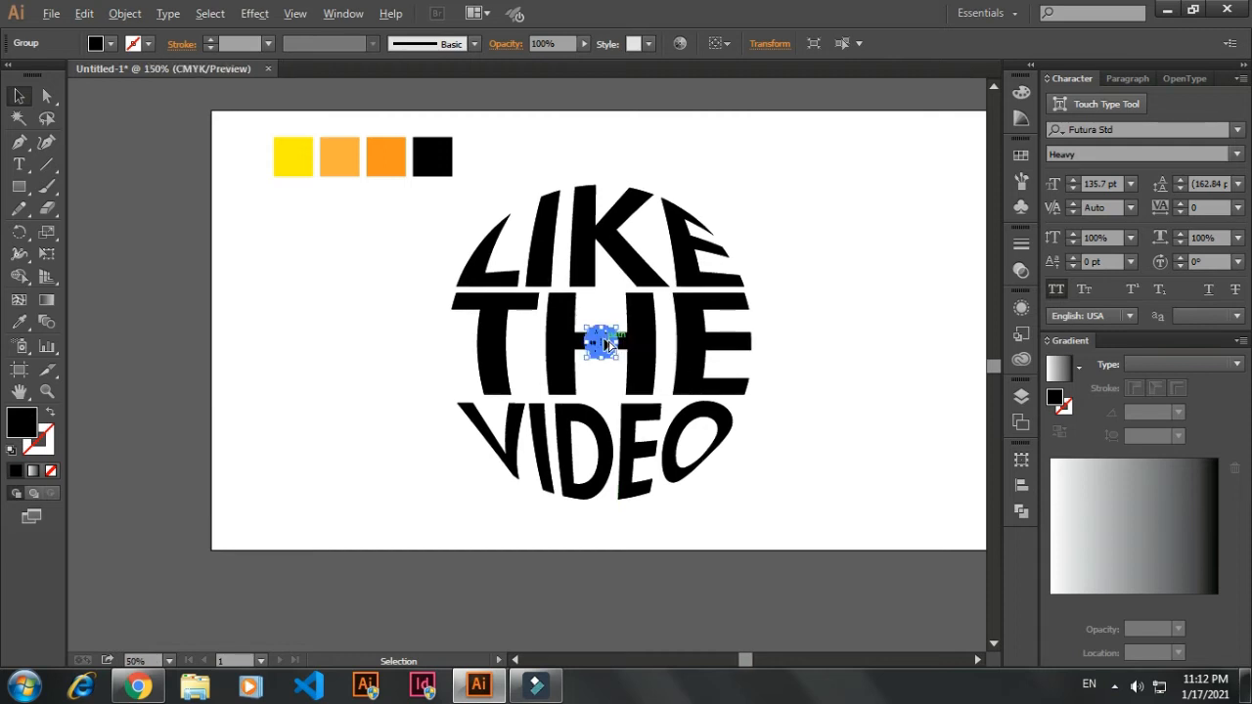
{"action": "scroll", "coordinate": [605, 344], "scroll_direction": "up", "scroll_amount": 3}
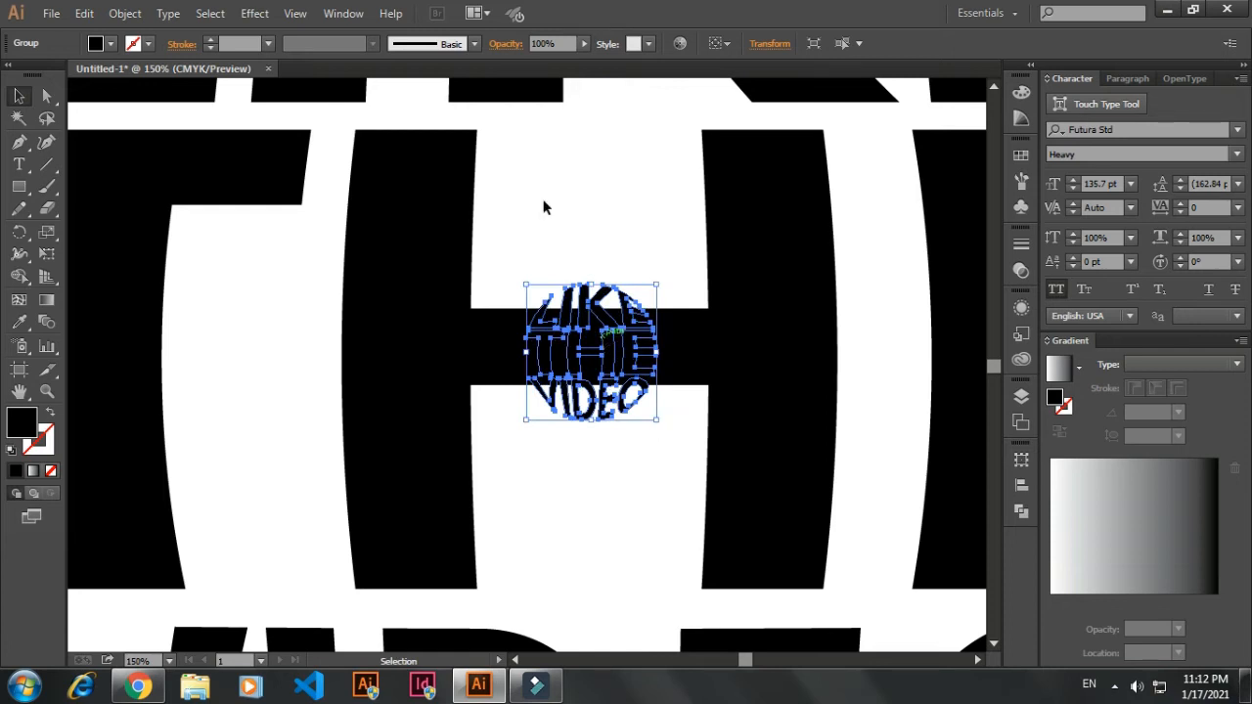
{"action": "left_click", "coordinate": [557, 247]}
Step: Duplicate the tiny lettering in place and enlarge the copy from its center to roughly the width of the large H
{"action": "scroll", "coordinate": [568, 281], "scroll_direction": "down", "scroll_amount": 1}
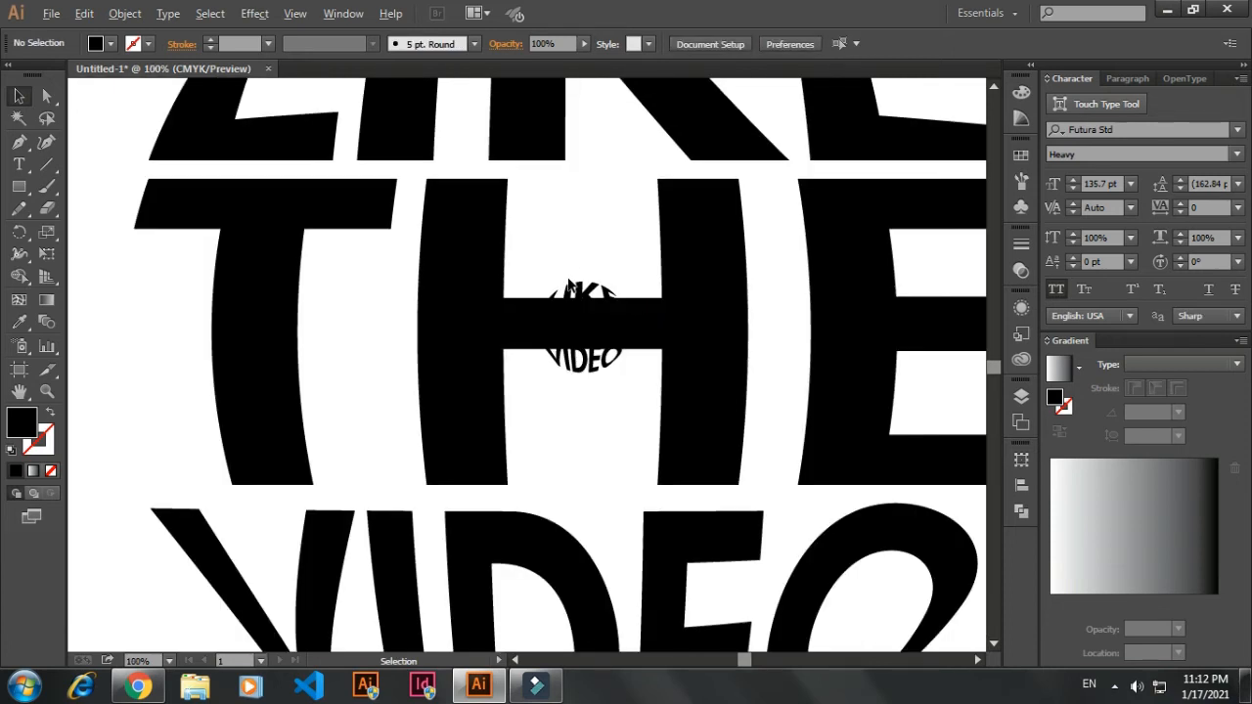
{"action": "left_click", "coordinate": [573, 287]}
{"action": "key", "text": "a"}
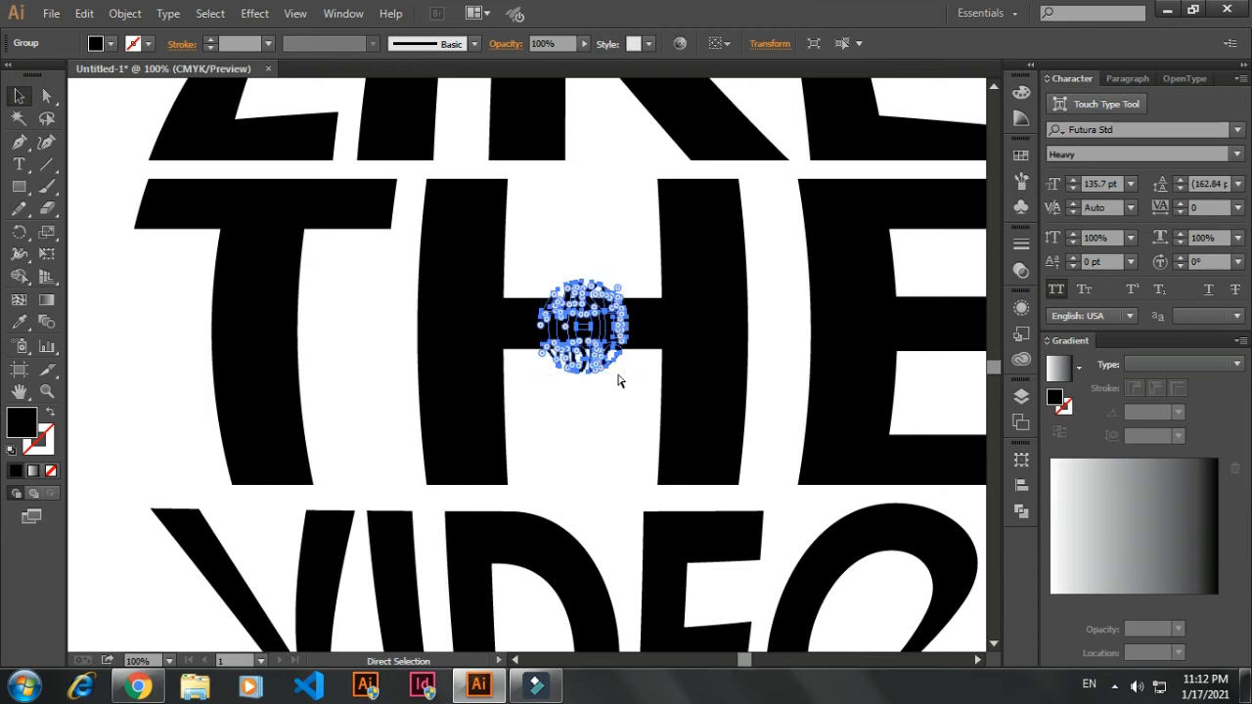
{"action": "key", "text": "v"}
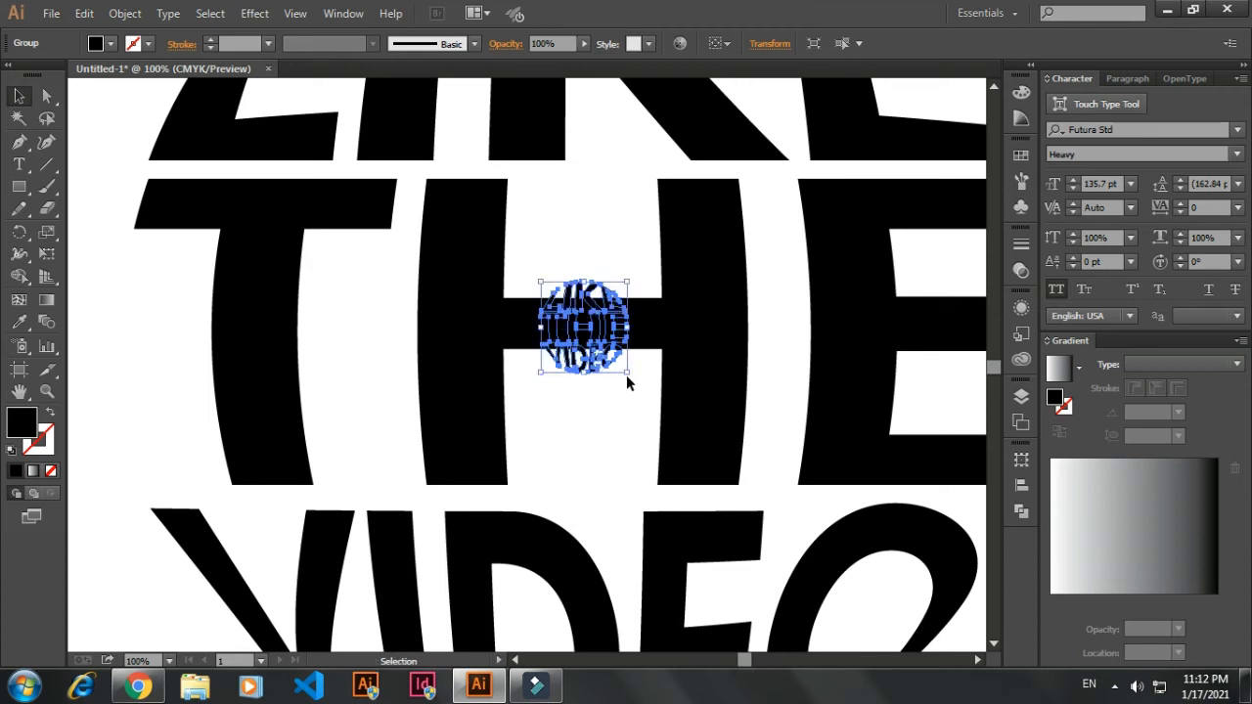
{"action": "left_click_drag", "start_coordinate": [628, 375], "coordinate": [750, 509]}
Step: Duplicate the medium lettering in place and enlarge the copy from its center to about 884 by 927 pt, just inside the original
{"action": "key", "text": "a"}
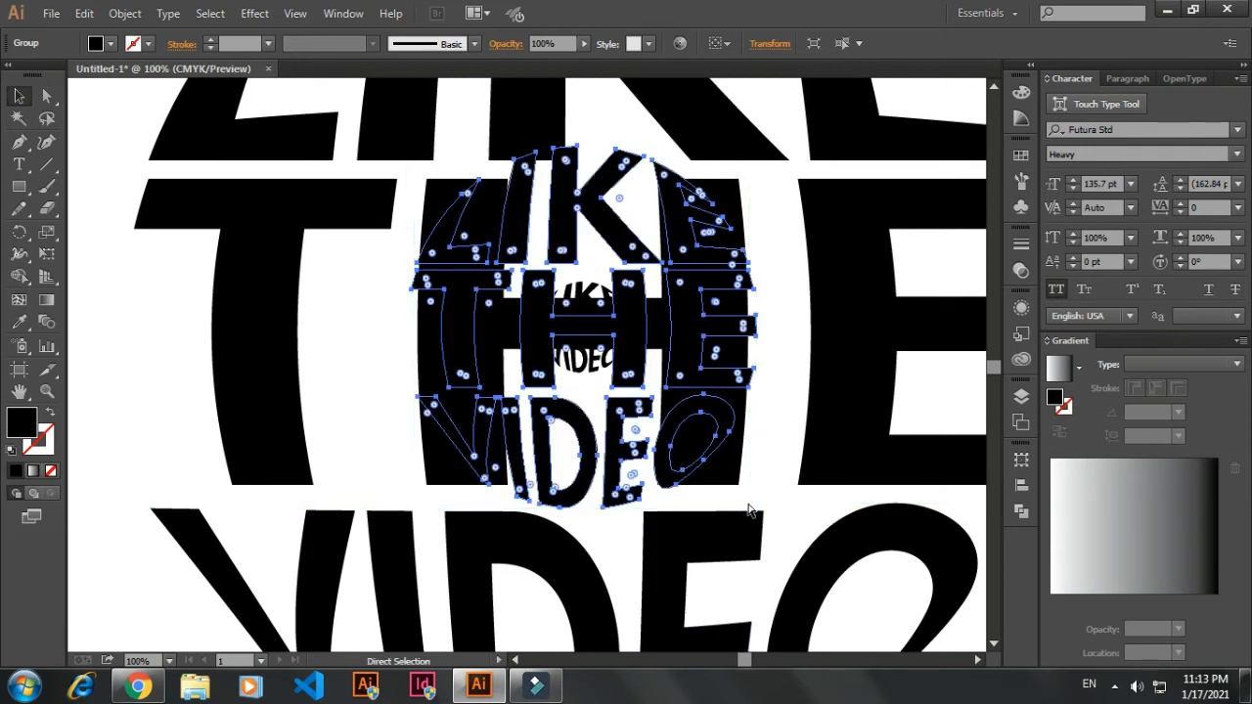
{"action": "key", "text": "v"}
{"action": "scroll", "coordinate": [749, 510], "scroll_direction": "down", "scroll_amount": 3}
{"action": "left_click_drag", "start_coordinate": [751, 507], "coordinate": [825, 594]}
{"action": "mouse_move", "coordinate": [824, 594]}
{"action": "left_mouse_down"}
{"action": "mouse_move", "coordinate": [829, 614]}
{"action": "mouse_move", "coordinate": [847, 598]}
{"action": "mouse_move", "coordinate": [851, 608]}
{"action": "mouse_move", "coordinate": [836, 597]}
{"action": "left_mouse_up"}
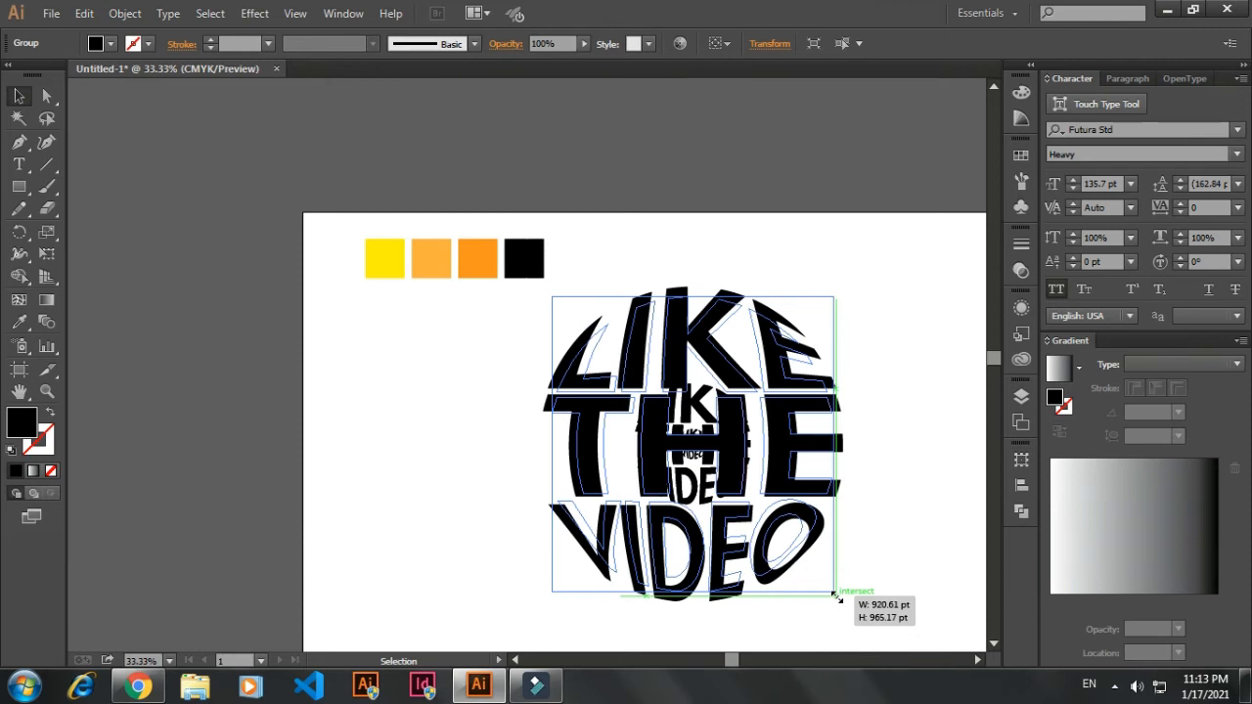
{"action": "mouse_move", "coordinate": [832, 593]}
{"action": "left_mouse_down"}
{"action": "mouse_move", "coordinate": [824, 585]}
{"action": "mouse_move", "coordinate": [832, 603]}
{"action": "left_mouse_up"}
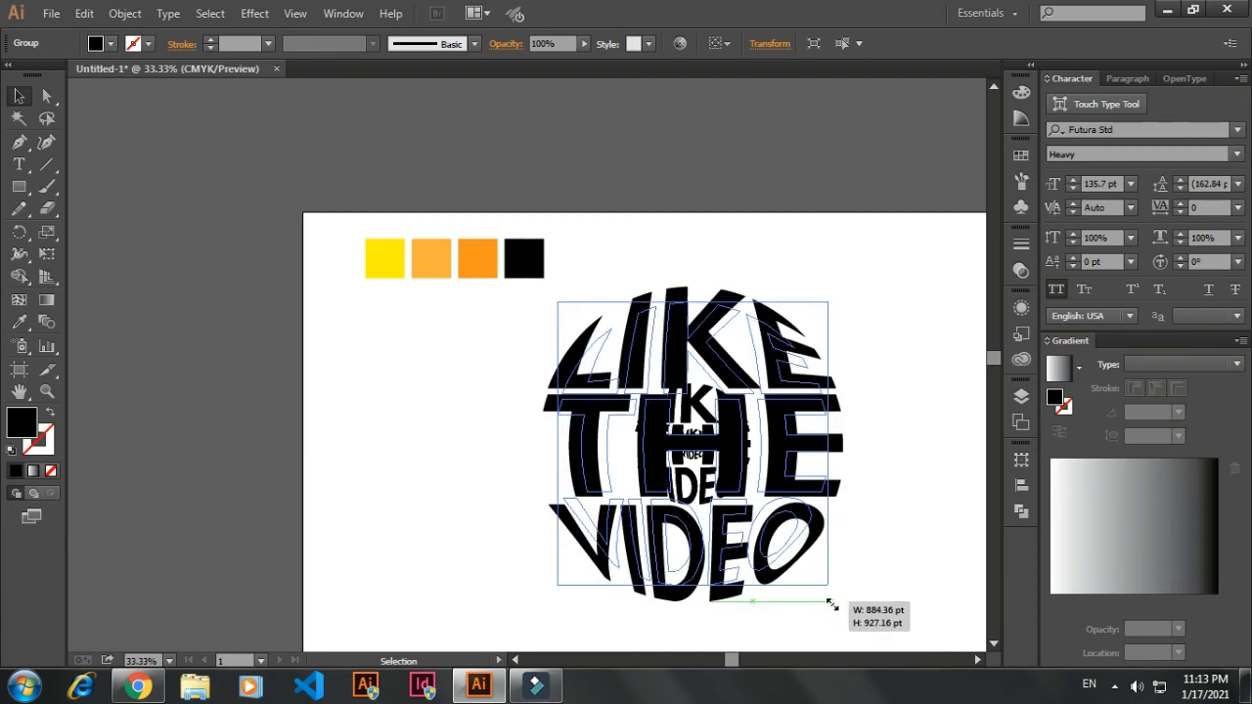
{"action": "left_click", "coordinate": [859, 253]}
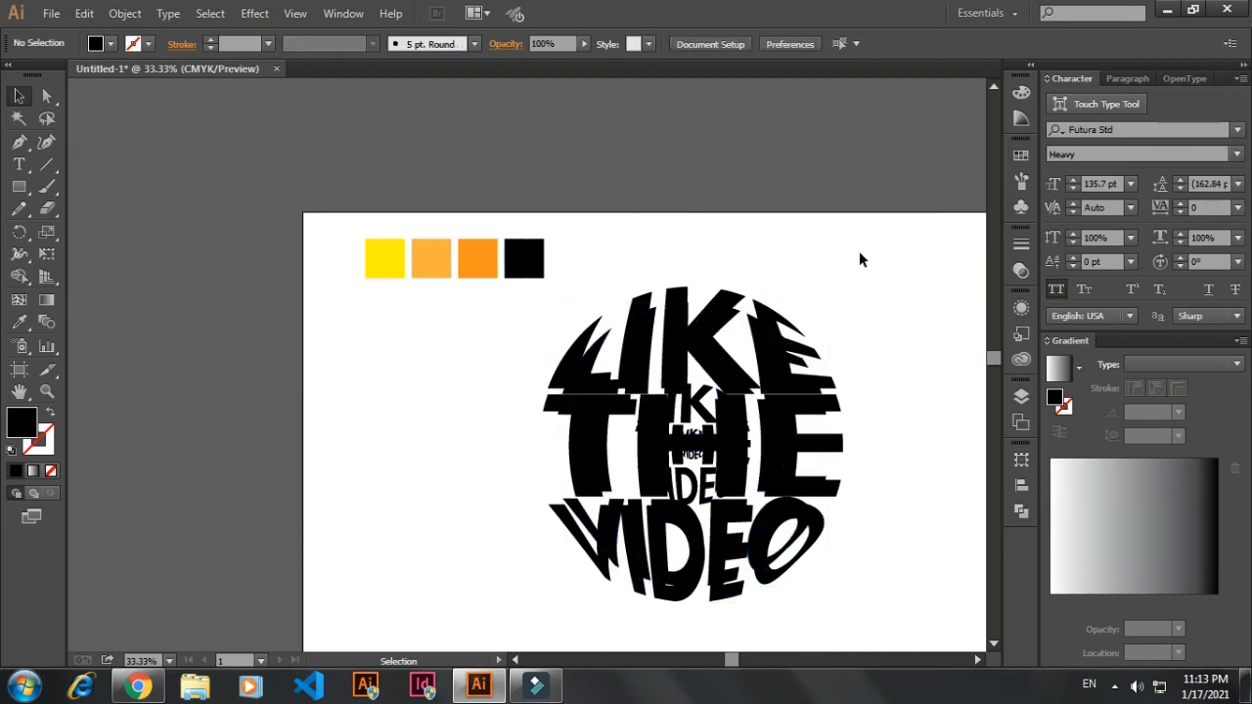
Step: Recolor the lettering copies by sampling the swatches: yellow for the largest, light orange for the second largest, darker orange for the medium one
{"action": "left_click", "coordinate": [675, 300]}
{"action": "key", "text": "i"}
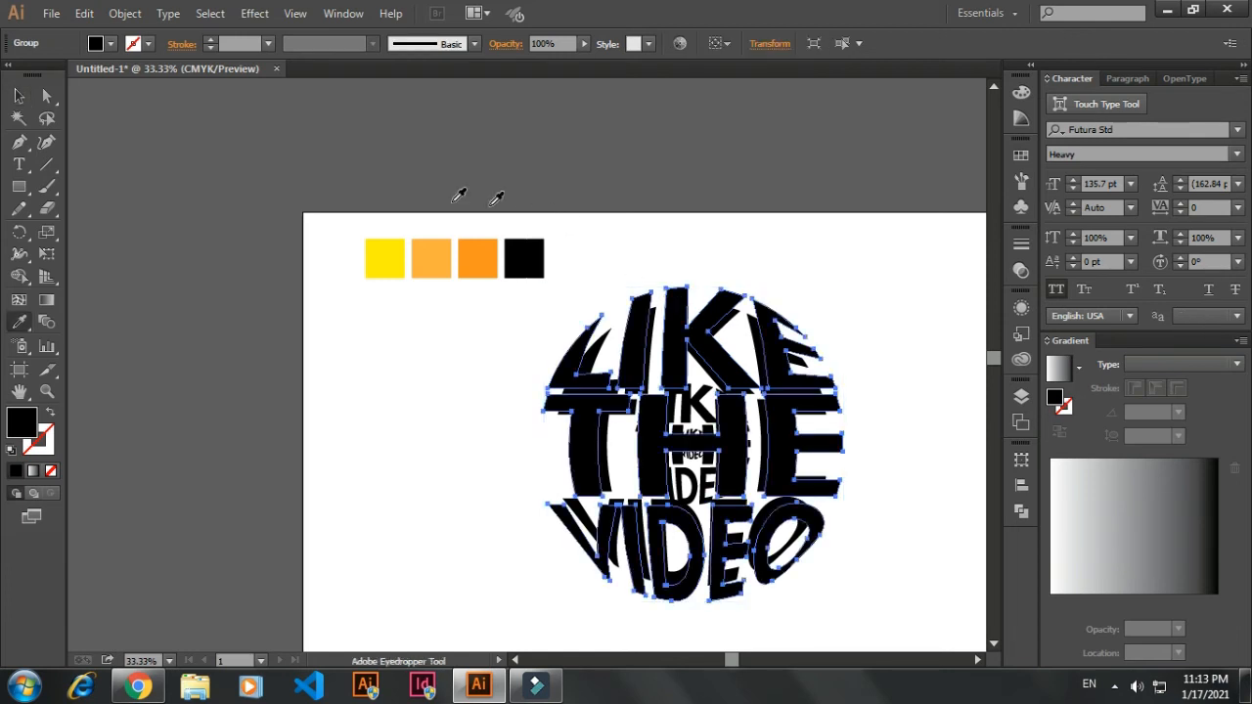
{"action": "left_click", "coordinate": [375, 260]}
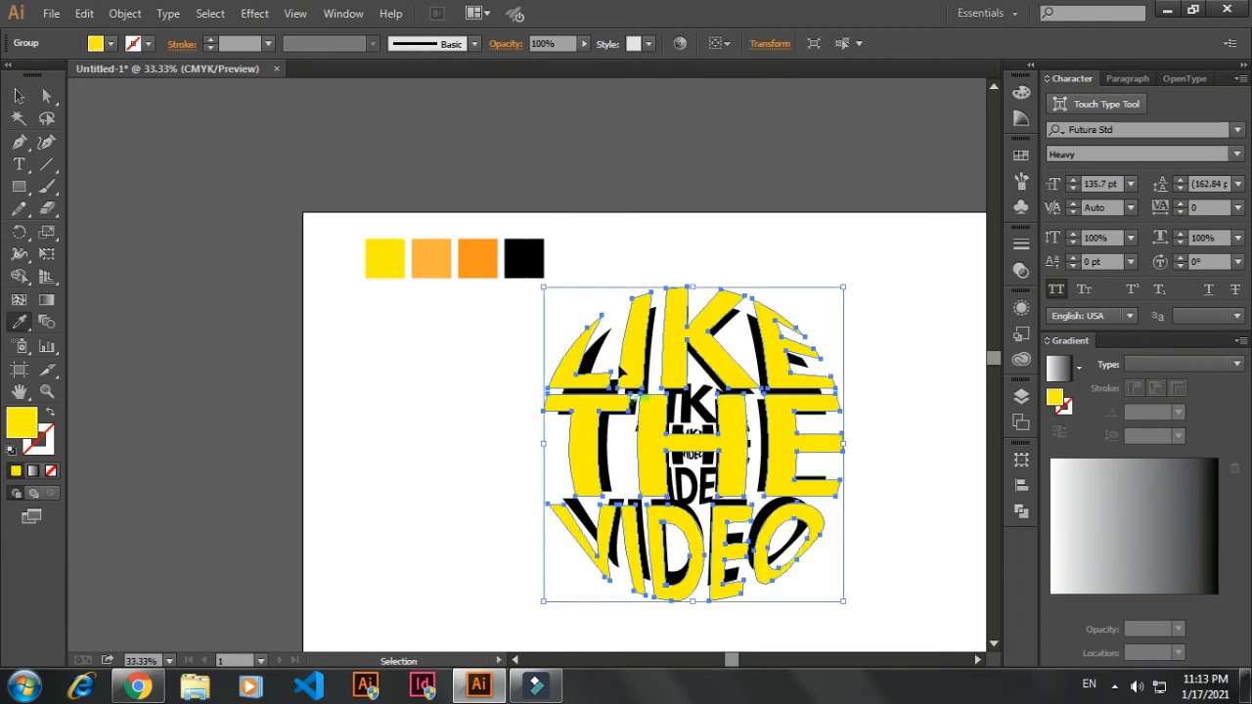
{"action": "left_click", "coordinate": [598, 342], "text": "ctrl"}
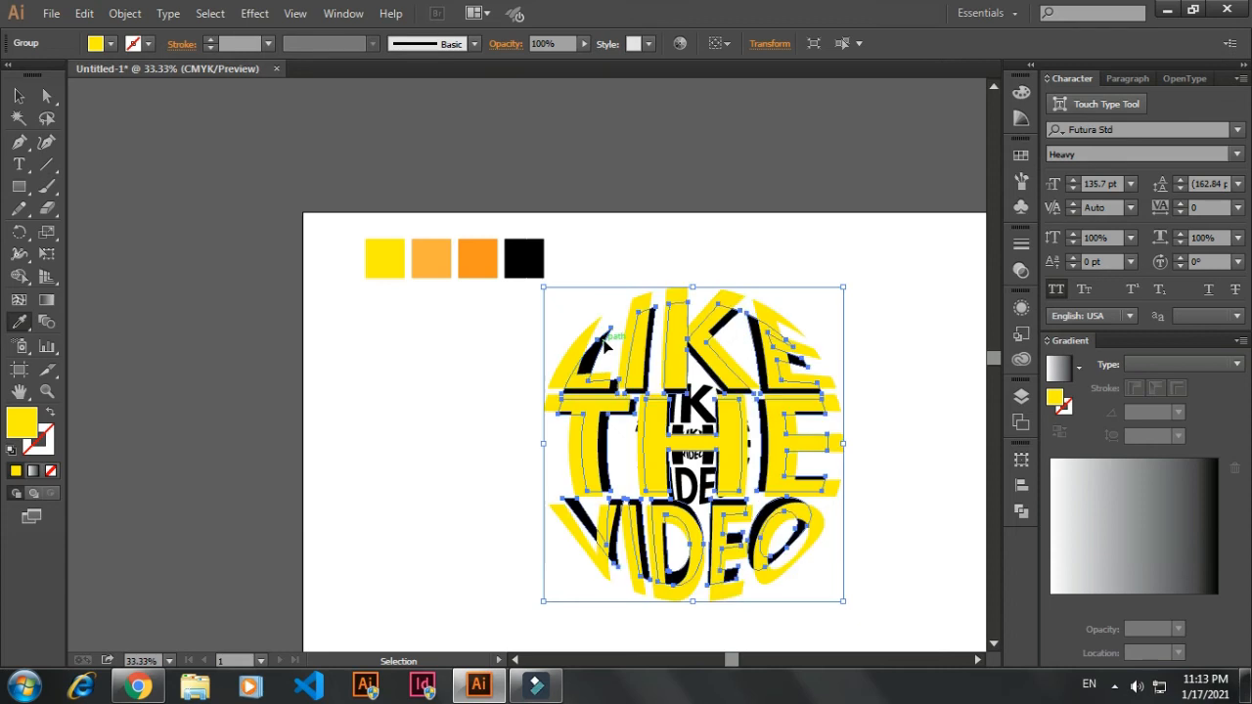
{"action": "left_click", "coordinate": [445, 251]}
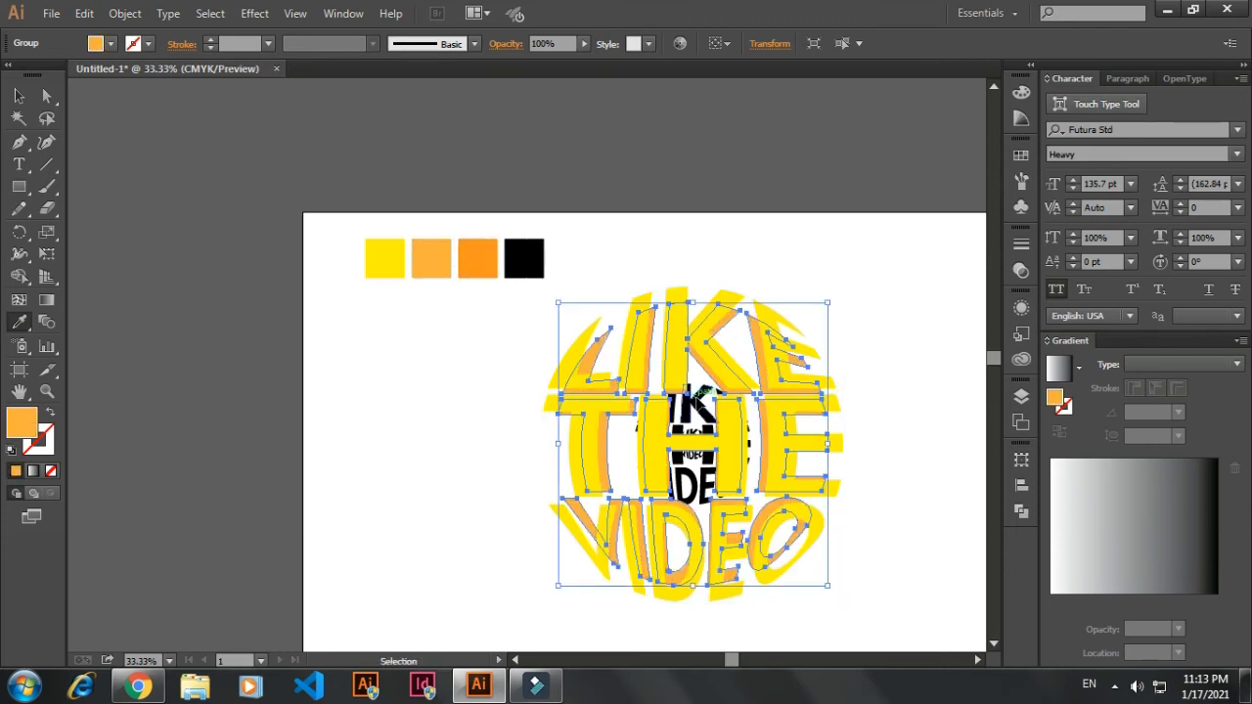
{"action": "left_click", "coordinate": [696, 399], "text": "ctrl"}
{"action": "left_click", "coordinate": [478, 260]}
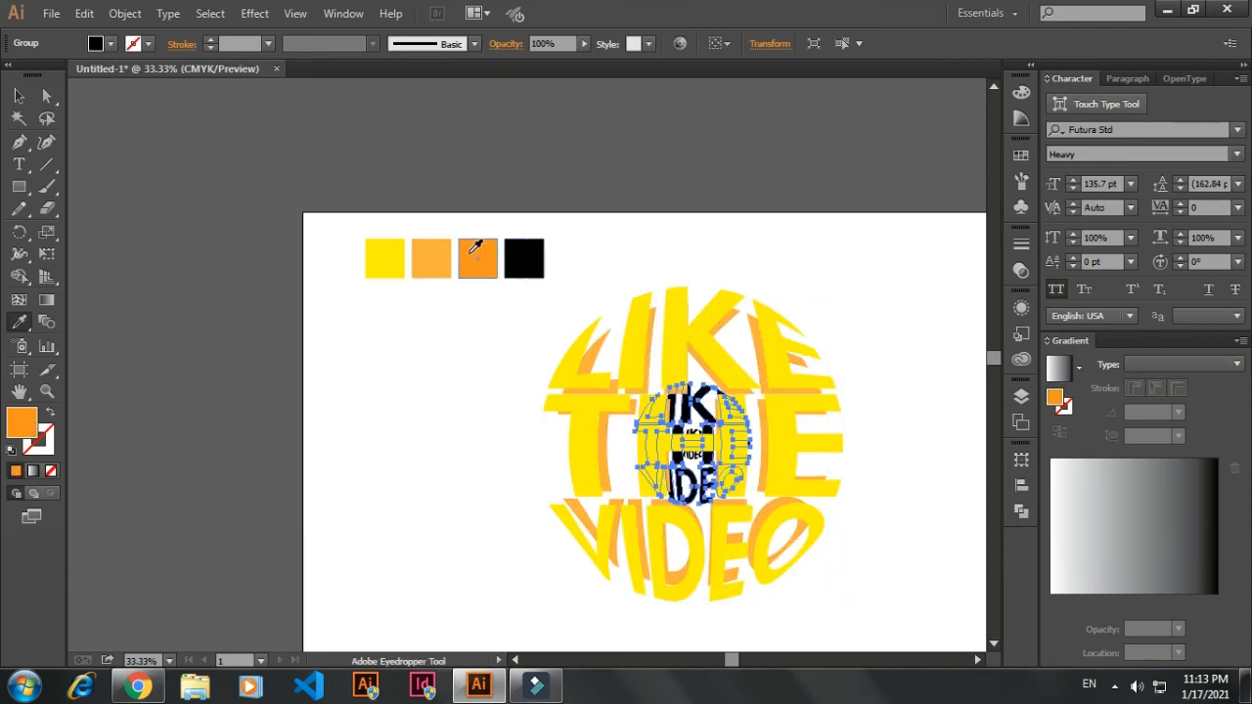
{"action": "left_click", "coordinate": [514, 443], "text": "ctrl"}
{"action": "key", "text": "v"}
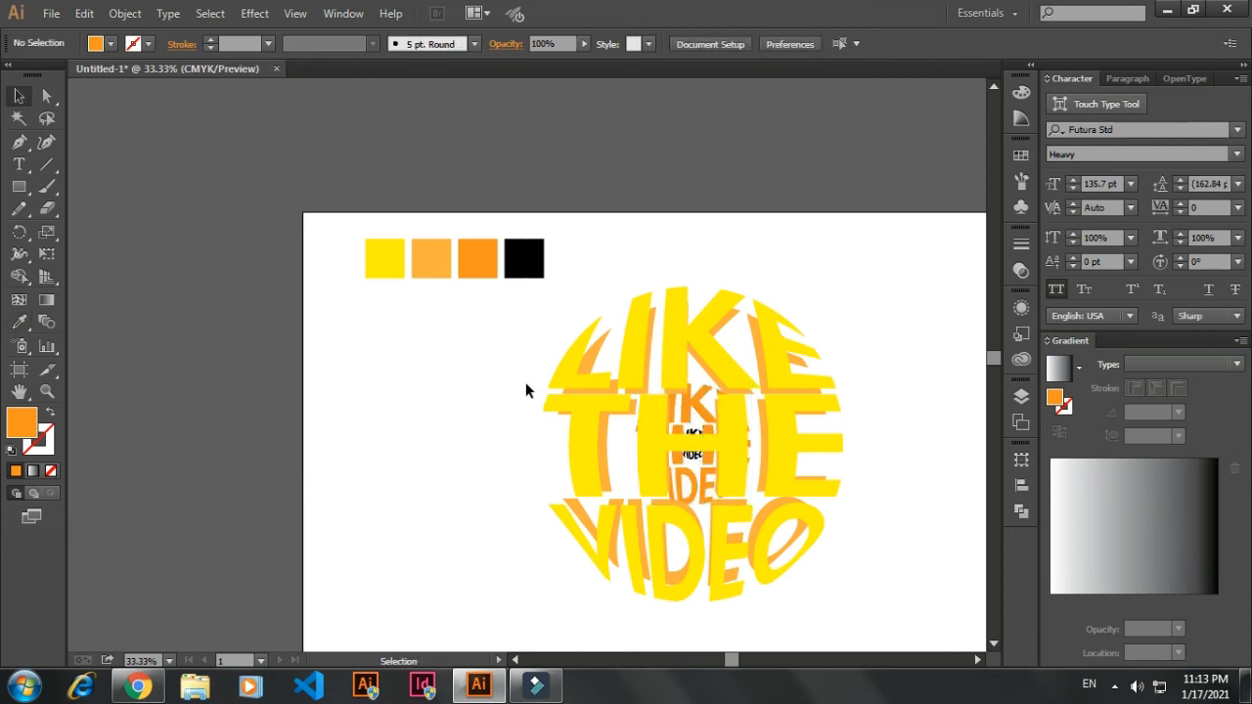
Step: Select all the lettering copies and set the blend options to Specified Steps with 200 steps
{"action": "left_click_drag", "start_coordinate": [509, 347], "coordinate": [883, 606]}
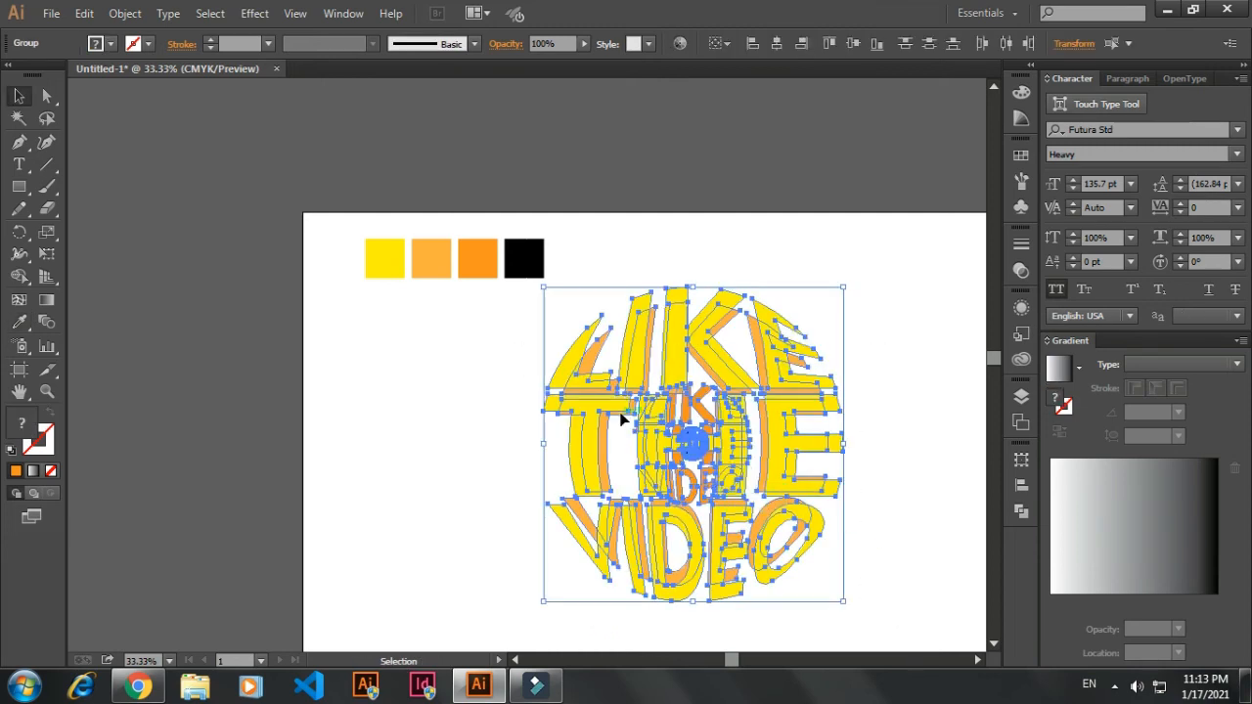
{"action": "left_click", "coordinate": [125, 14]}
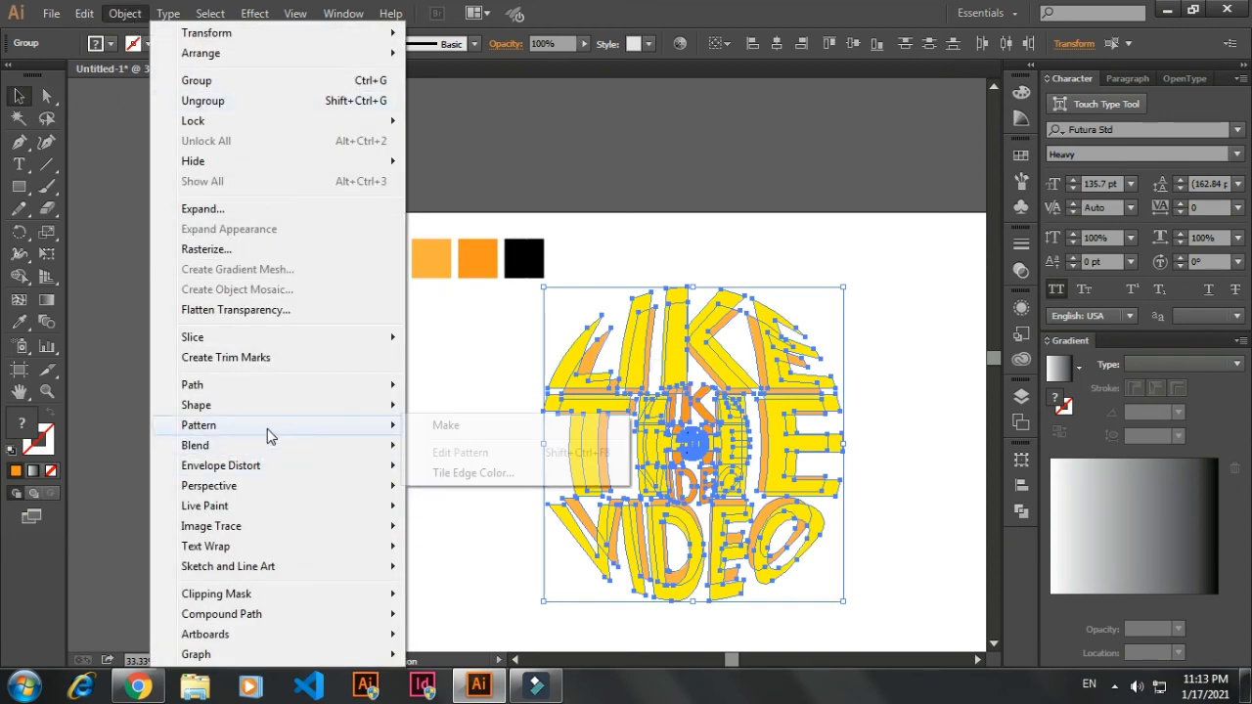
{"action": "mouse_move", "coordinate": [382, 448]}
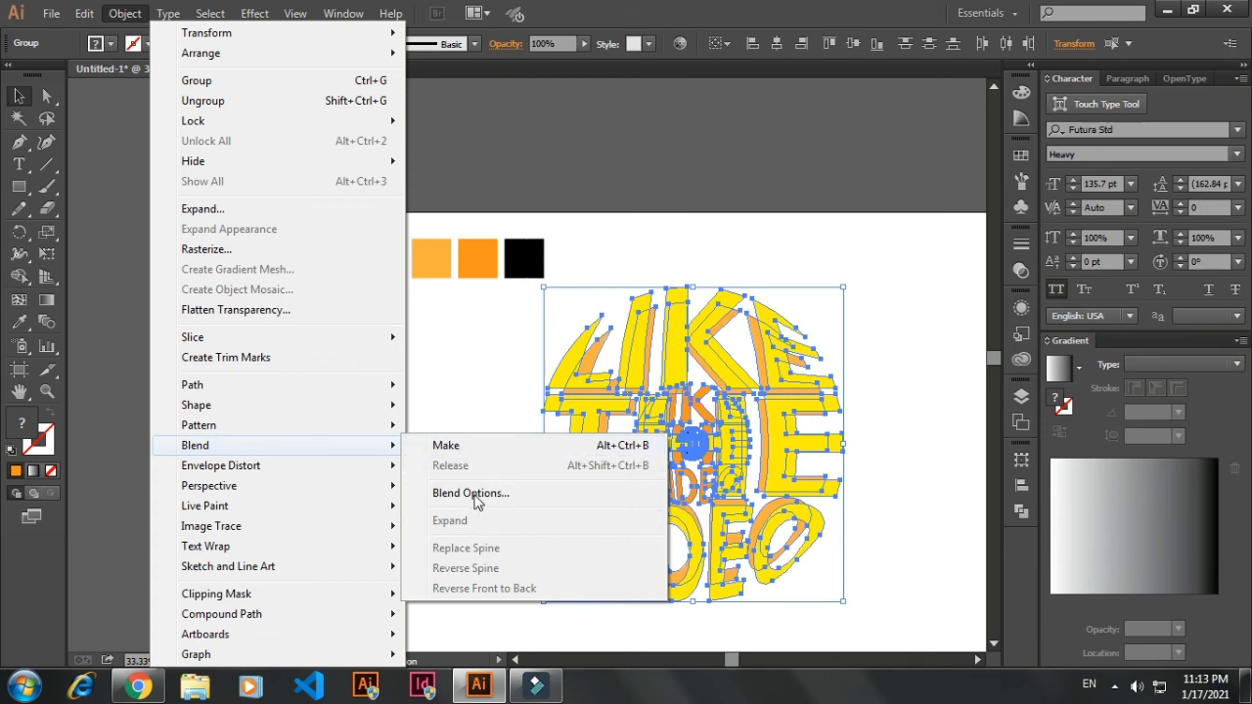
{"action": "left_click", "coordinate": [476, 495]}
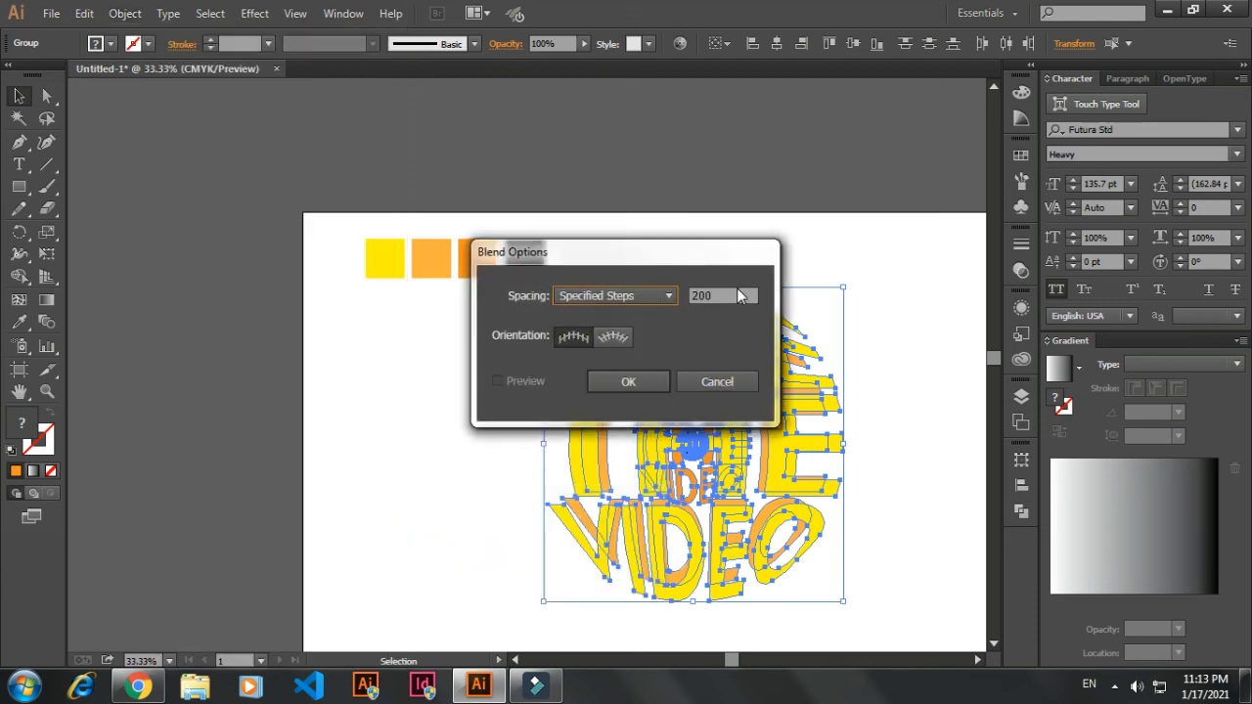
{"action": "left_click", "coordinate": [630, 388]}
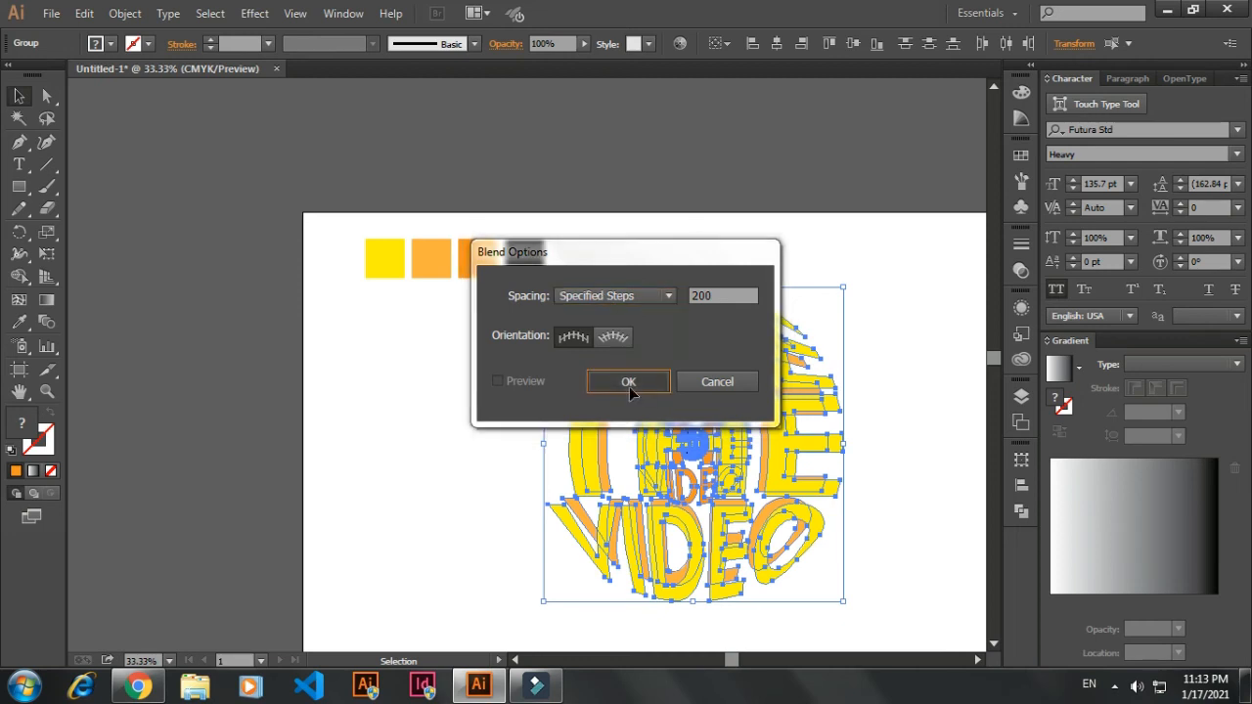
Step: Make a blend from the selected lettering copies and deselect the result
{"action": "left_click", "coordinate": [124, 13]}
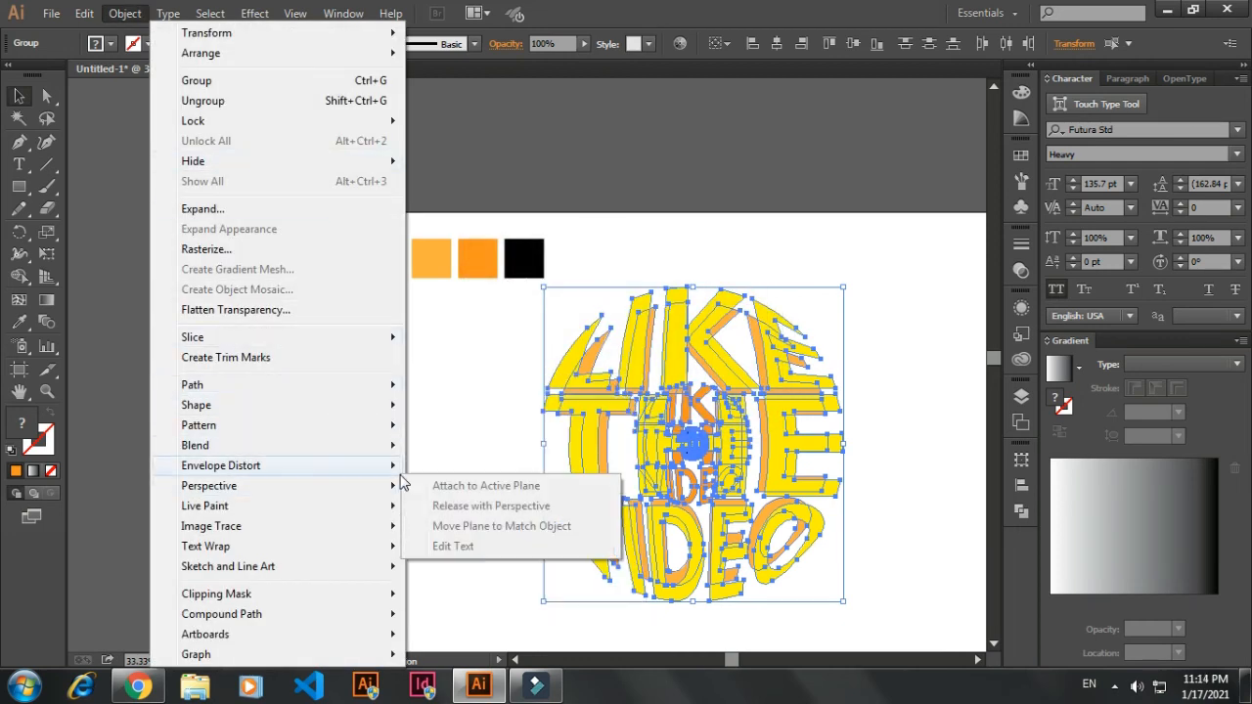
{"action": "mouse_move", "coordinate": [377, 447]}
{"action": "left_click", "coordinate": [477, 450]}
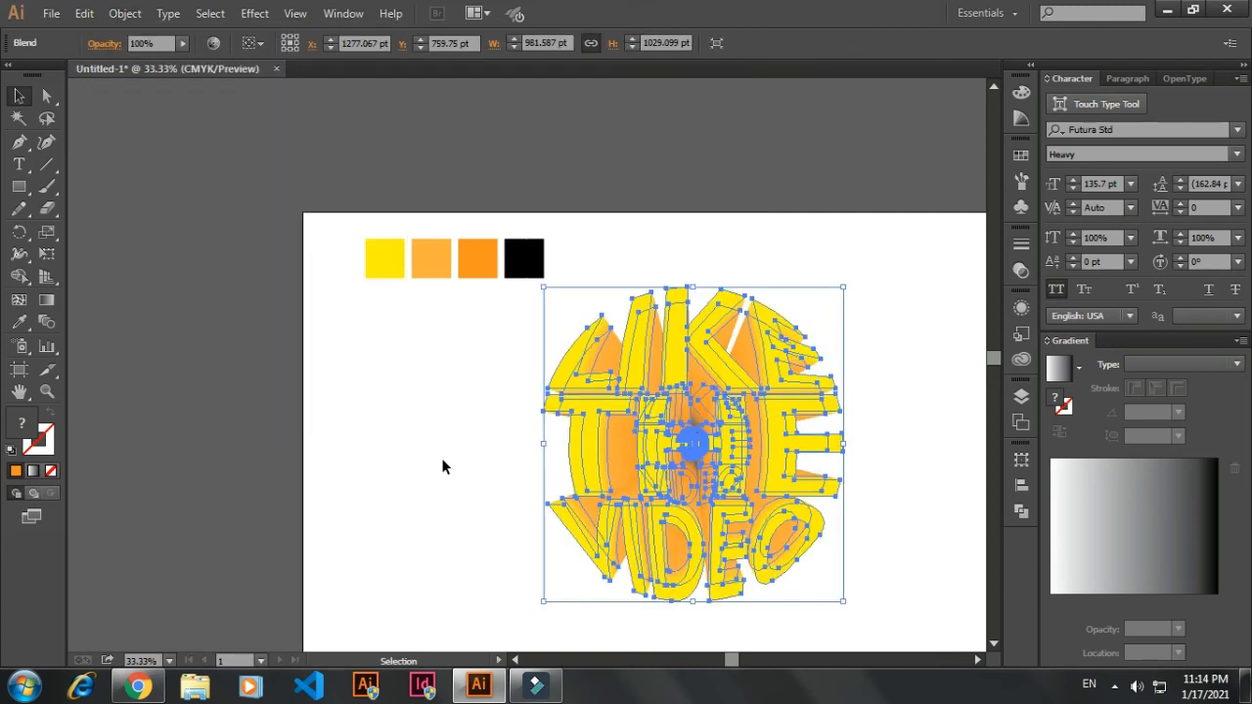
{"action": "left_click", "coordinate": [442, 466]}
Step: Draw a rectangle covering the whole artboard and send it behind the lettering and color swatches
{"action": "left_click_drag", "start_coordinate": [440, 451], "coordinate": [352, 436]}
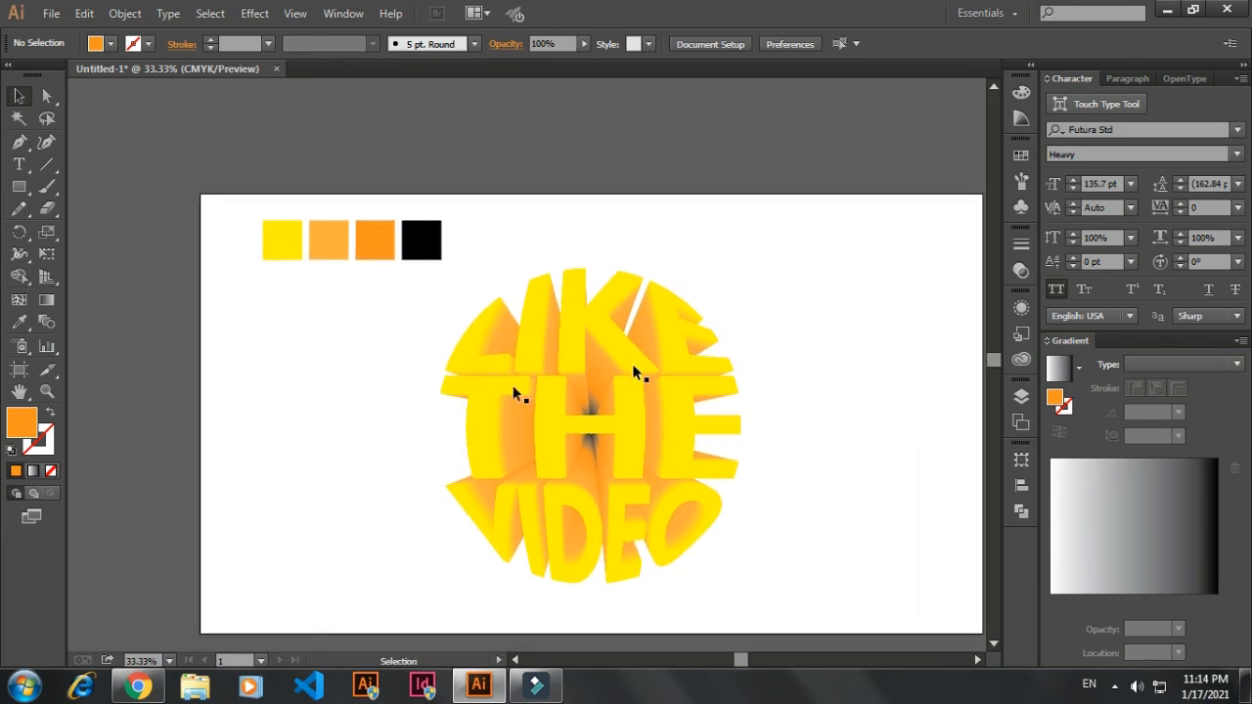
{"action": "key", "text": "m"}
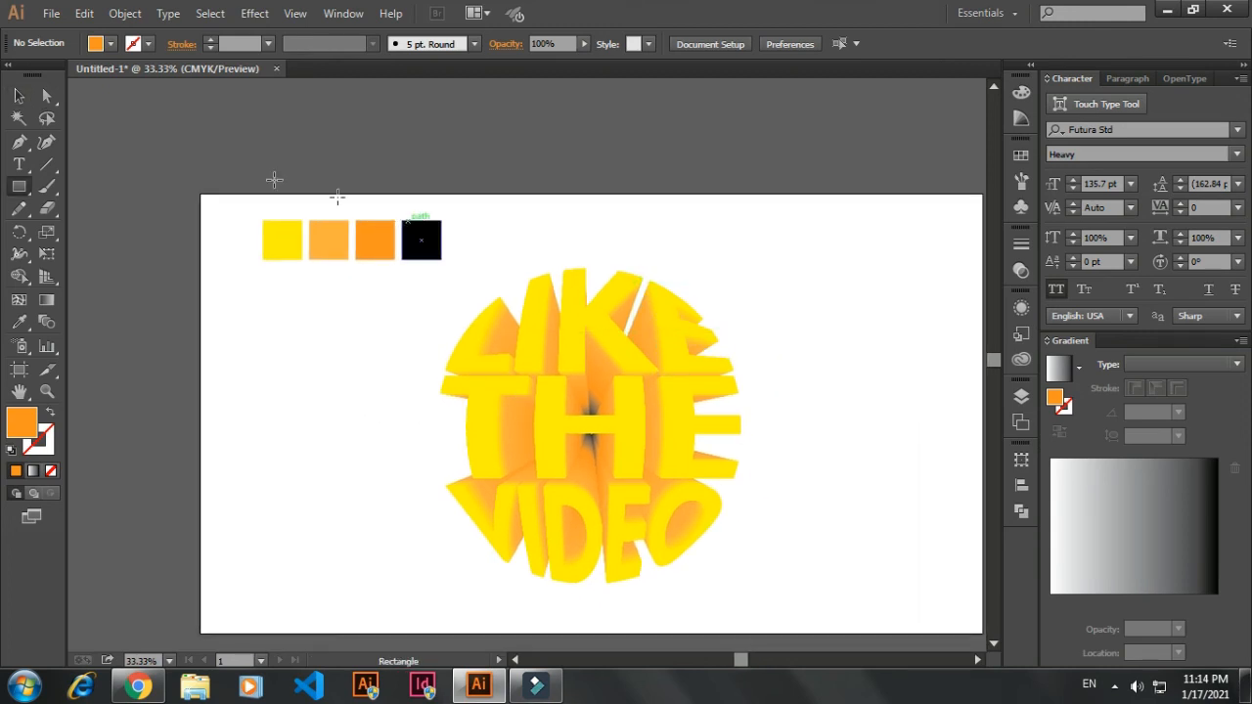
{"action": "left_click_drag", "start_coordinate": [293, 224], "coordinate": [224, 156]}
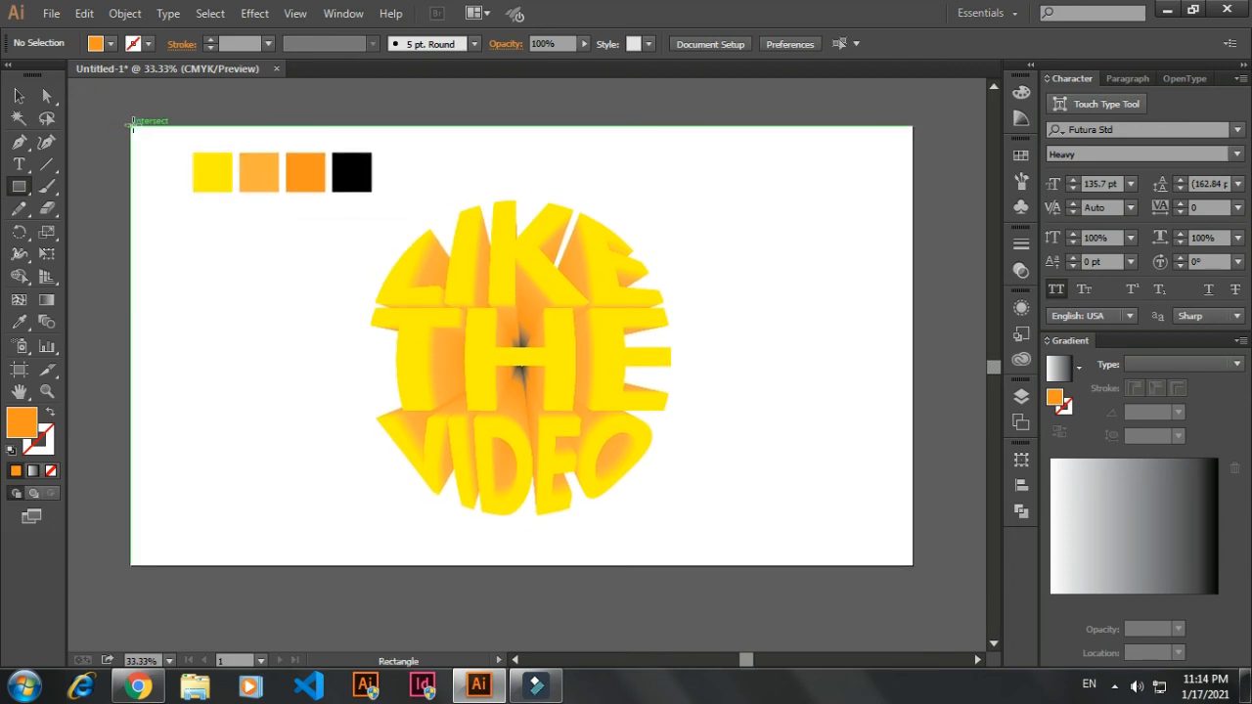
{"action": "left_click_drag", "start_coordinate": [131, 126], "coordinate": [914, 563]}
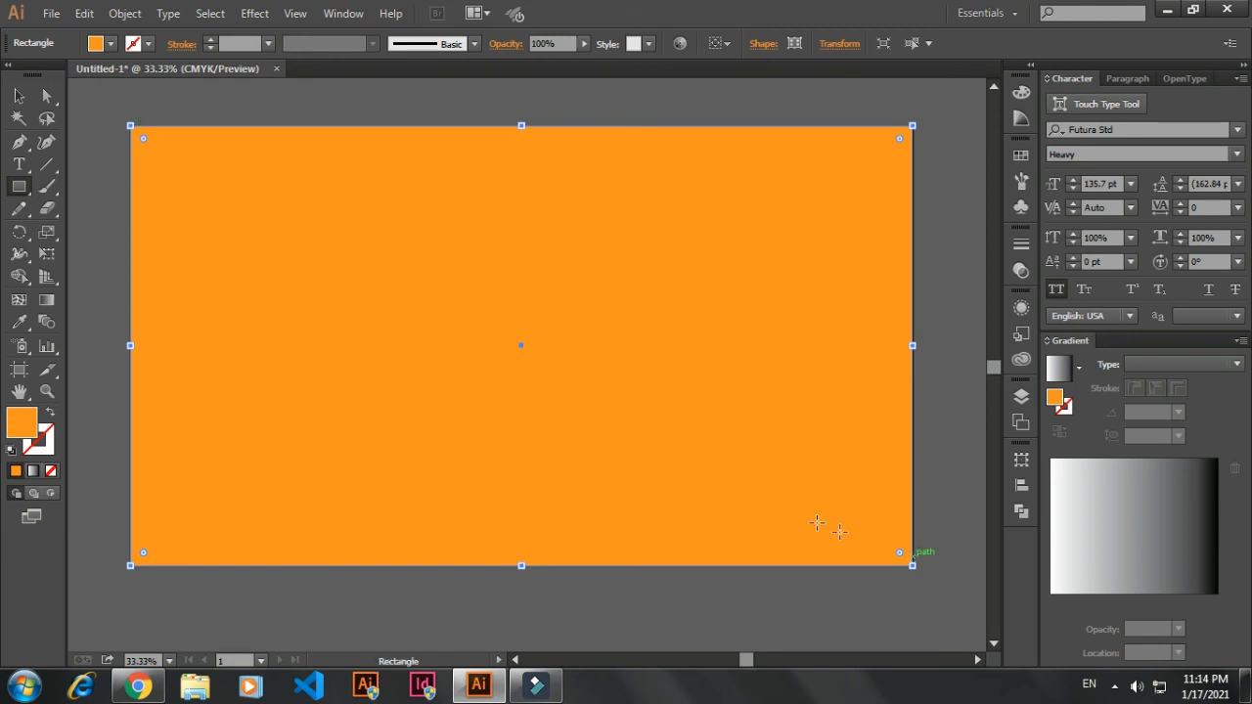
{"action": "key", "text": "ctrl+shift+bracketleft"}
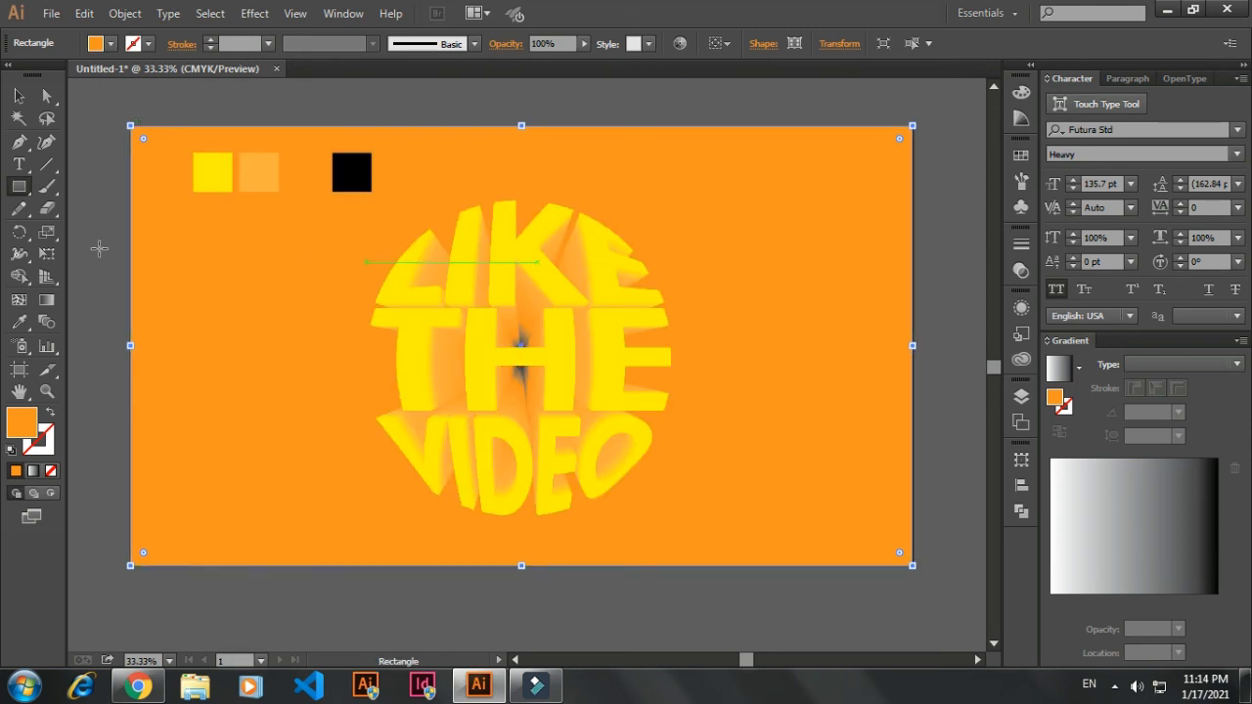
Step: Fill the background rectangle with black sampled from the black swatch, then deselect it
{"action": "key", "text": "i"}
{"action": "left_click", "coordinate": [354, 172]}
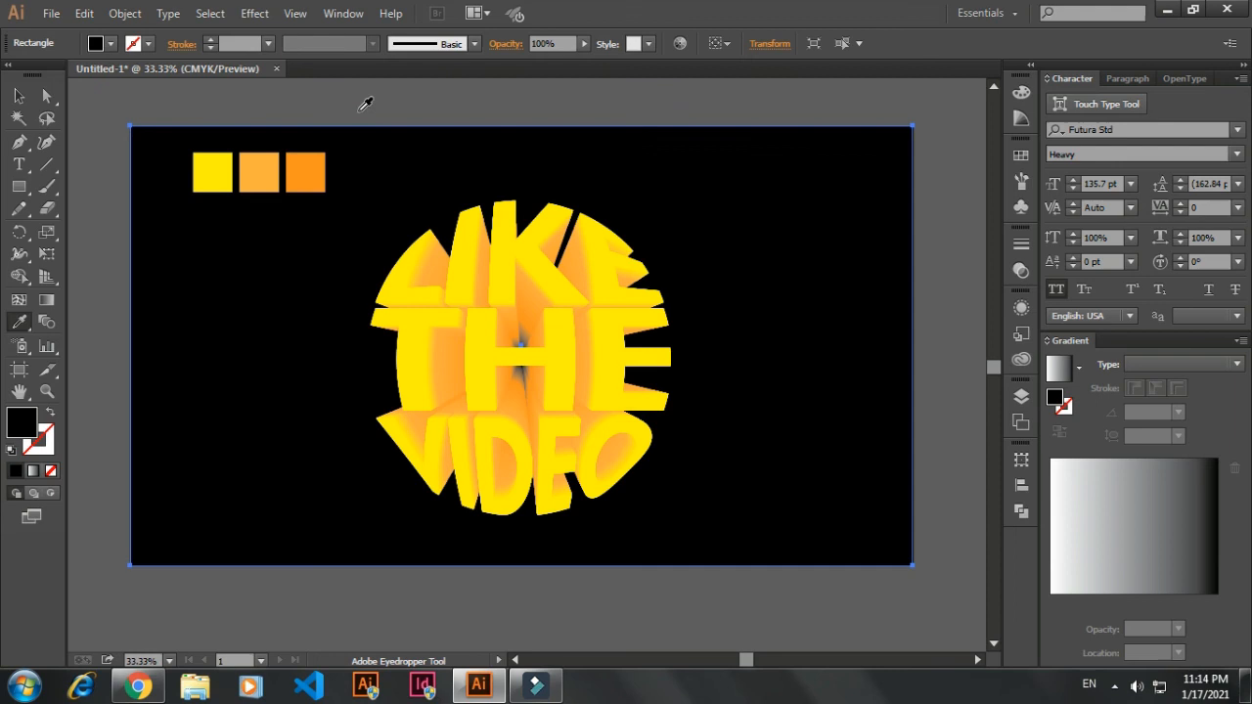
{"action": "key", "text": "v"}
{"action": "left_click", "coordinate": [358, 116]}
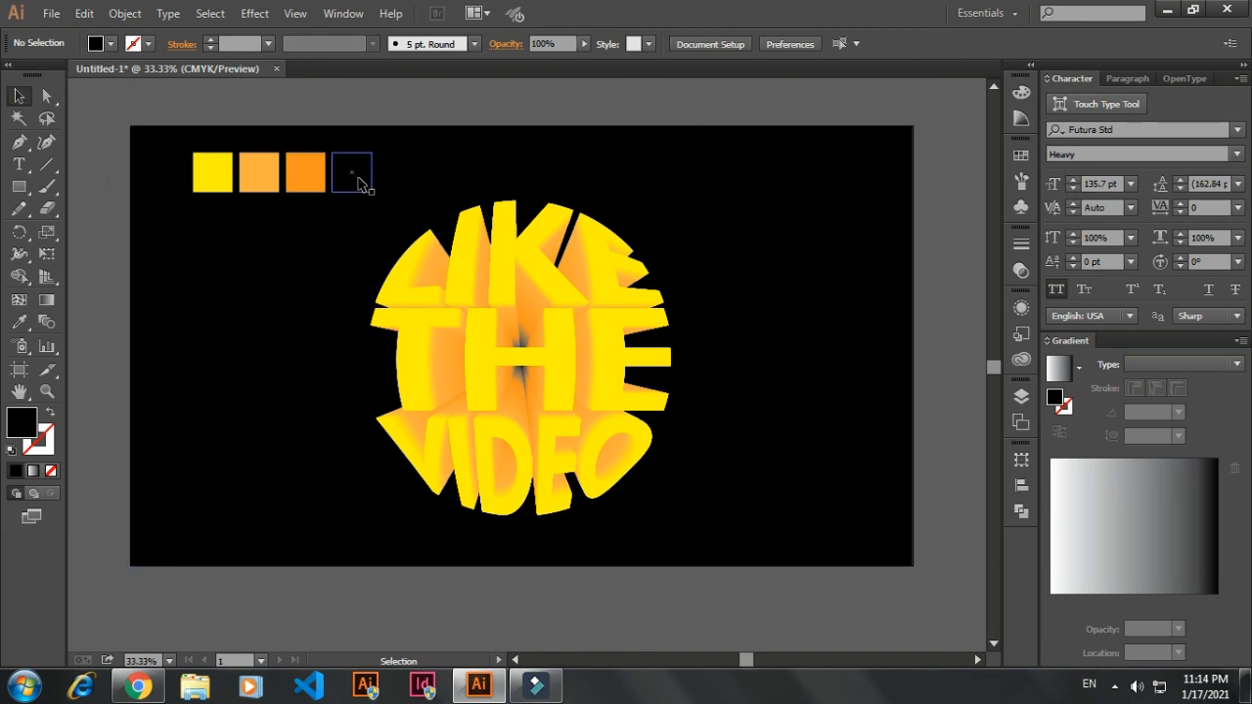
Step: Give the black swatch square a black fill with a 1 pt white stroke
{"action": "left_click", "coordinate": [354, 176]}
{"action": "key", "text": "d"}
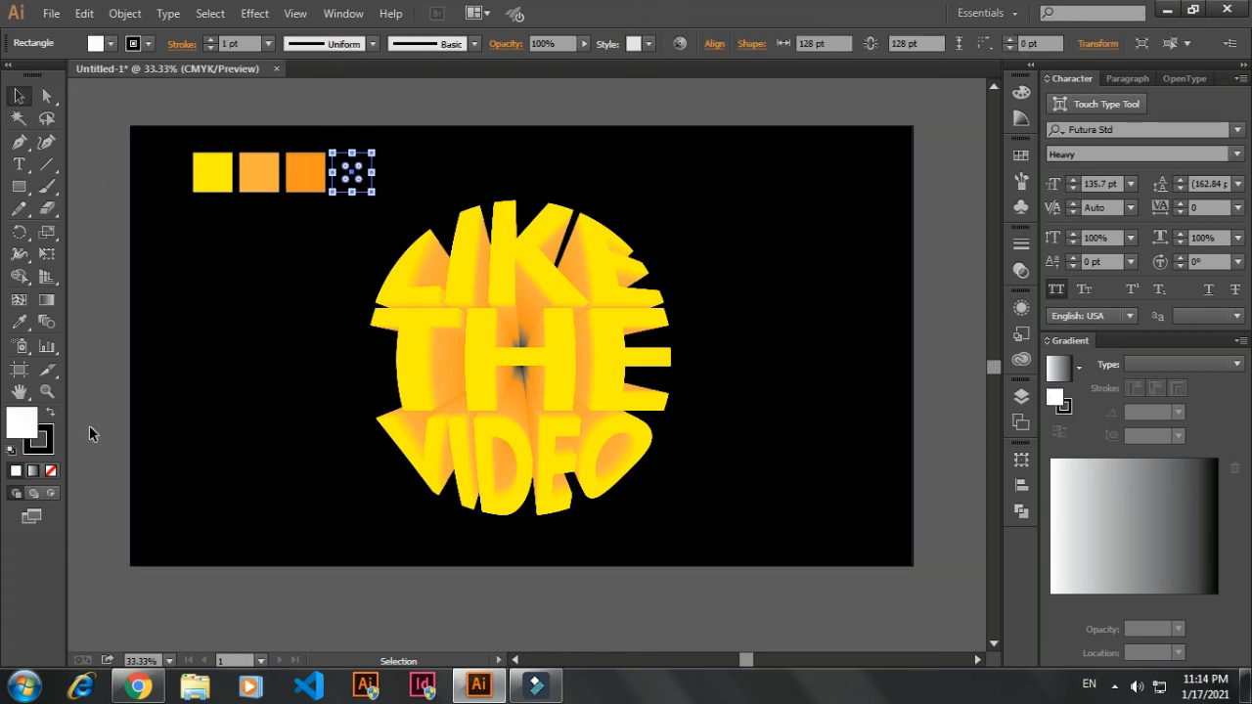
{"action": "key", "text": "shift+x"}
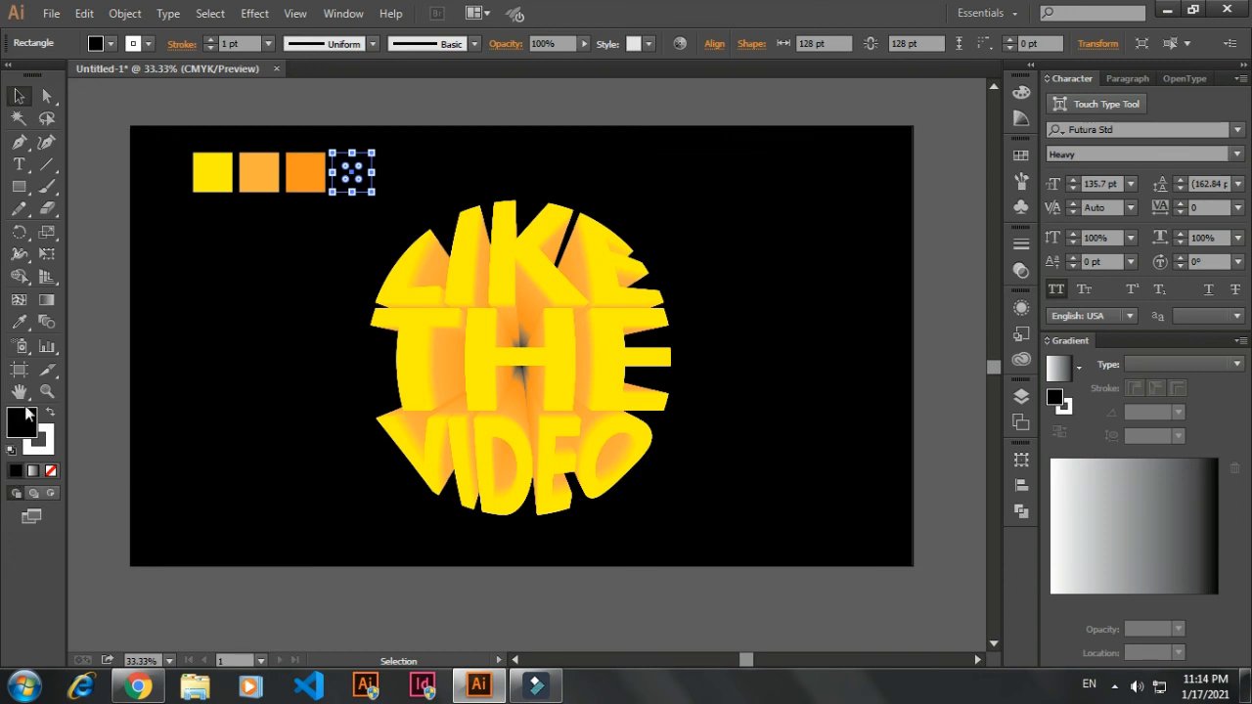
{"action": "left_click", "coordinate": [89, 286]}
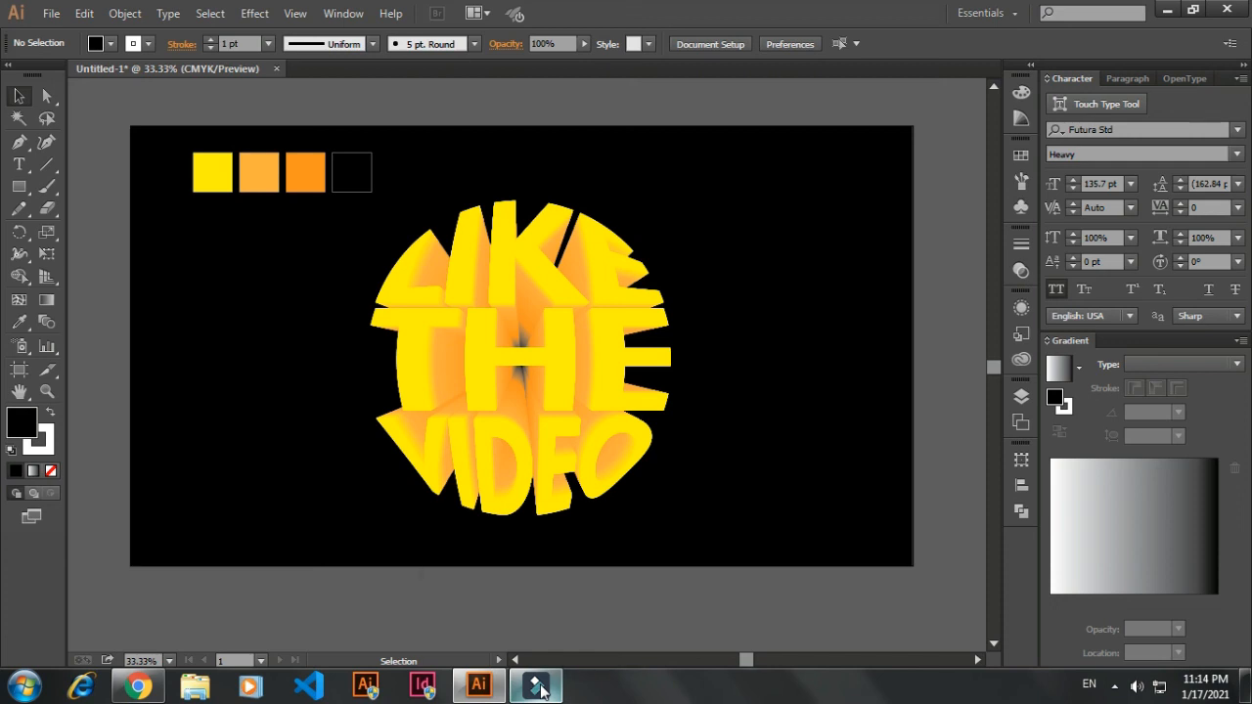
{"action": "mouse_move", "coordinate": [541, 690]}
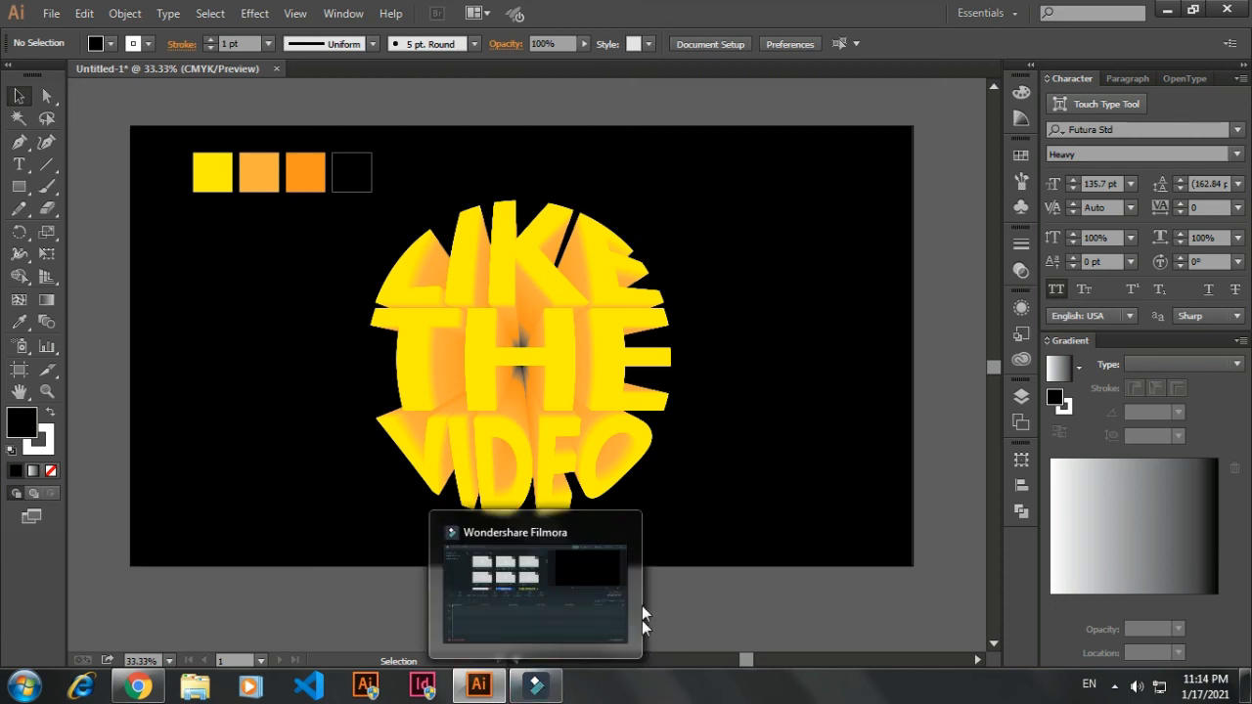